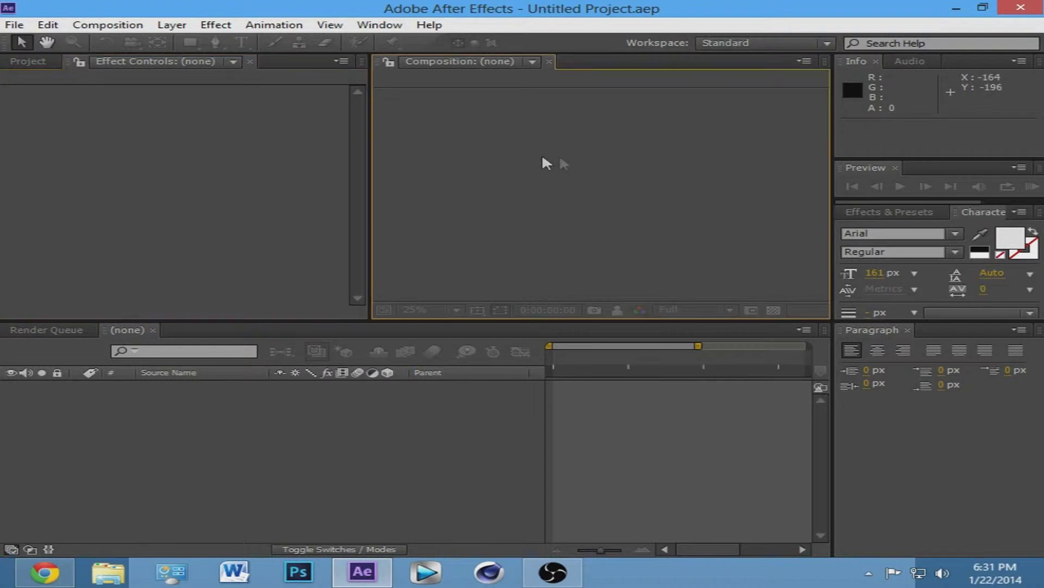
pyautogui.click(505, 234)
pyautogui.click(227, 205)
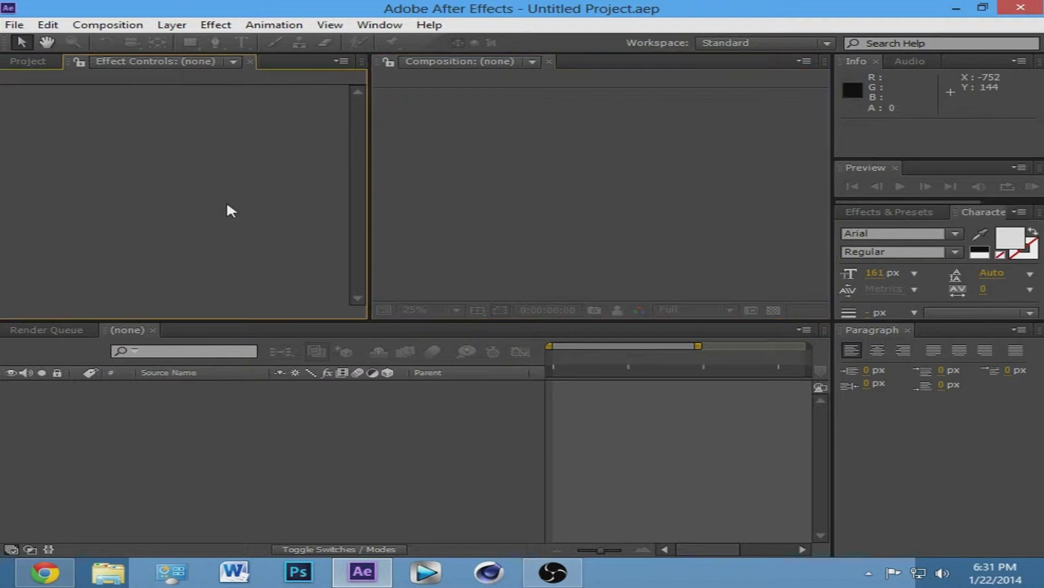
# - Import Stonehaven 05.mp4 into the project and create a composition from the clip
pyautogui.click(14, 64)
pyautogui.click(550, 234)
pyautogui.click(283, 263)
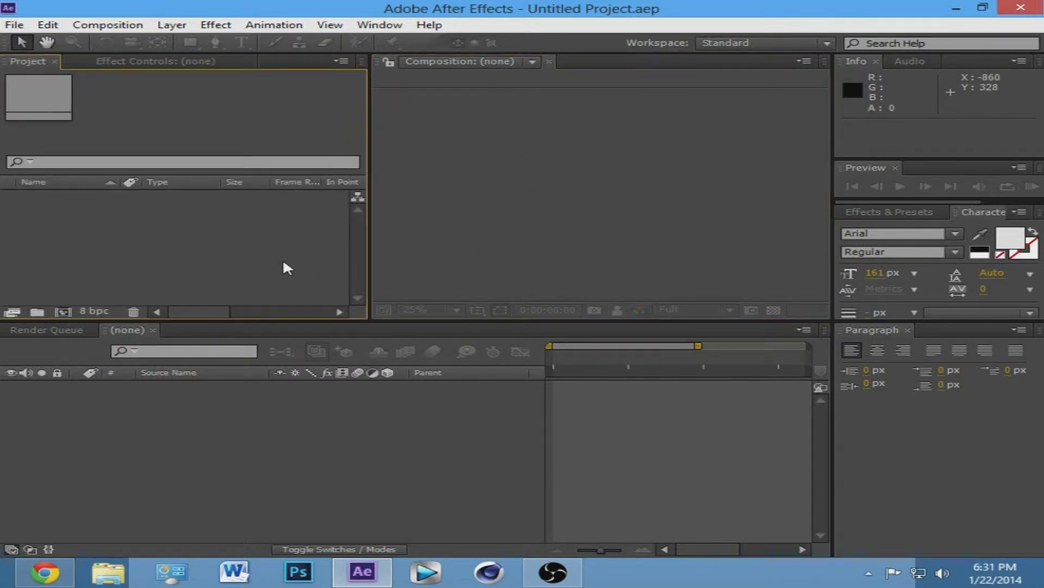
pyautogui.click(957, 8)
pyautogui.moveTo(598, 192); pyautogui.dragTo(164, 242)
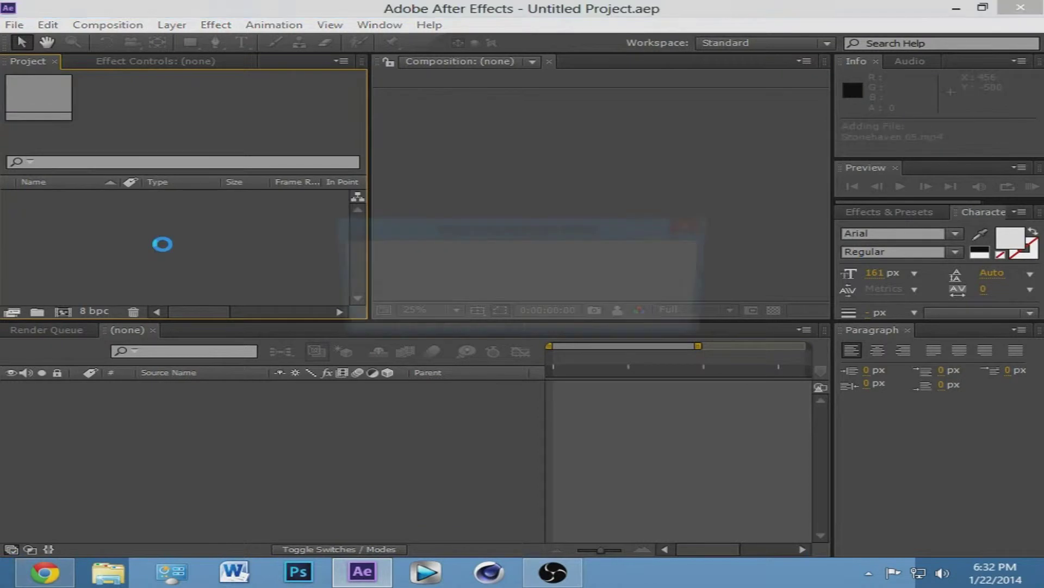
pyautogui.moveTo(112, 210); pyautogui.dragTo(68, 309)
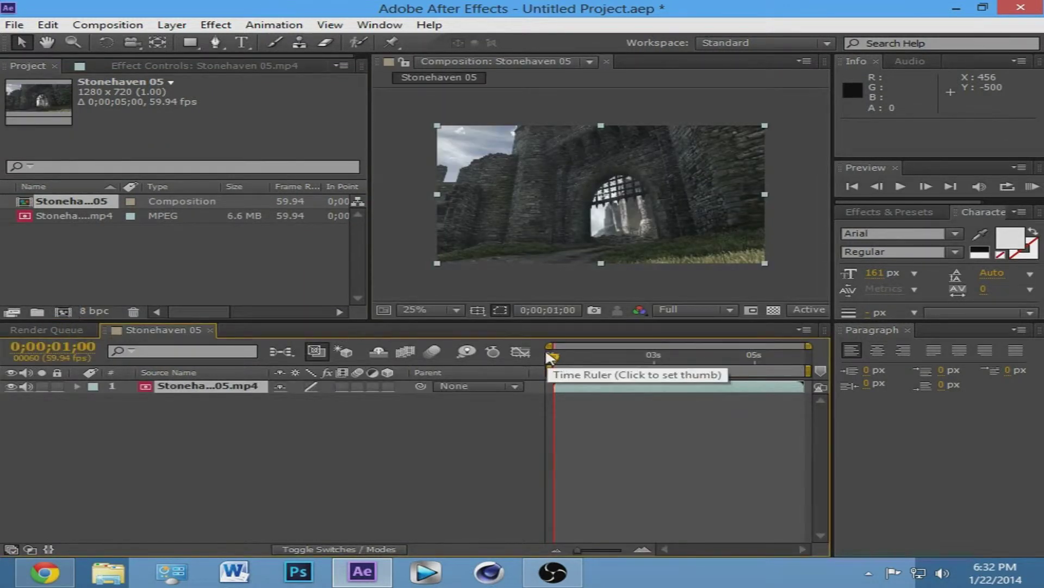
# - Play a RAM preview of the Stonehaven 05 composition and scrub partway through the clip
pyautogui.moveTo(556, 357); pyautogui.dragTo(547, 381)
pyautogui.click(1032, 187)
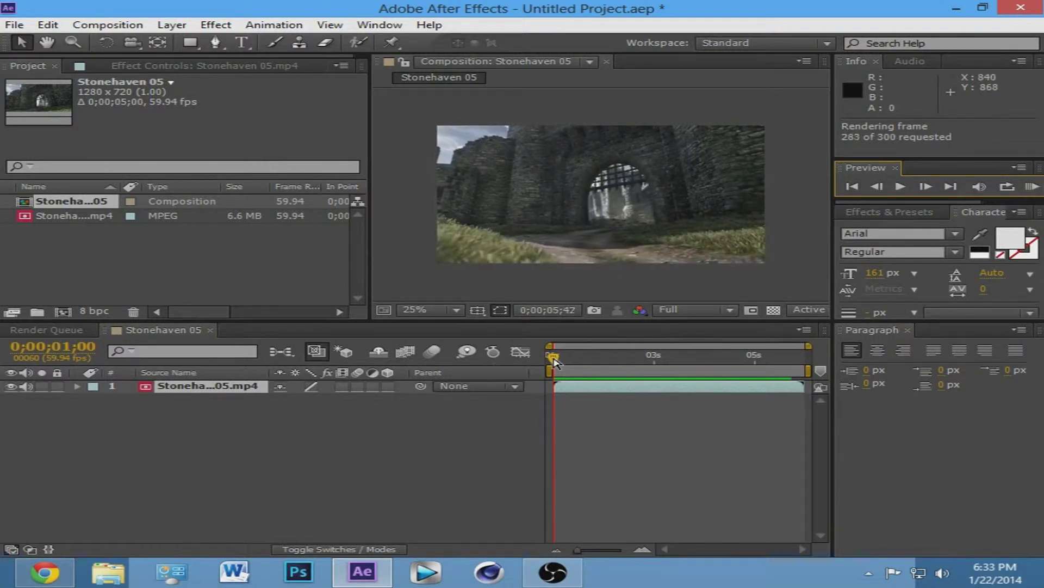
pyautogui.click(553, 355)
pyautogui.moveTo(554, 354); pyautogui.dragTo(696, 378)
# - Run Track Camera on the Stonehaven 05.mp4 layer and scrub to the last frame to inspect the track points
pyautogui.rightClick(605, 389)
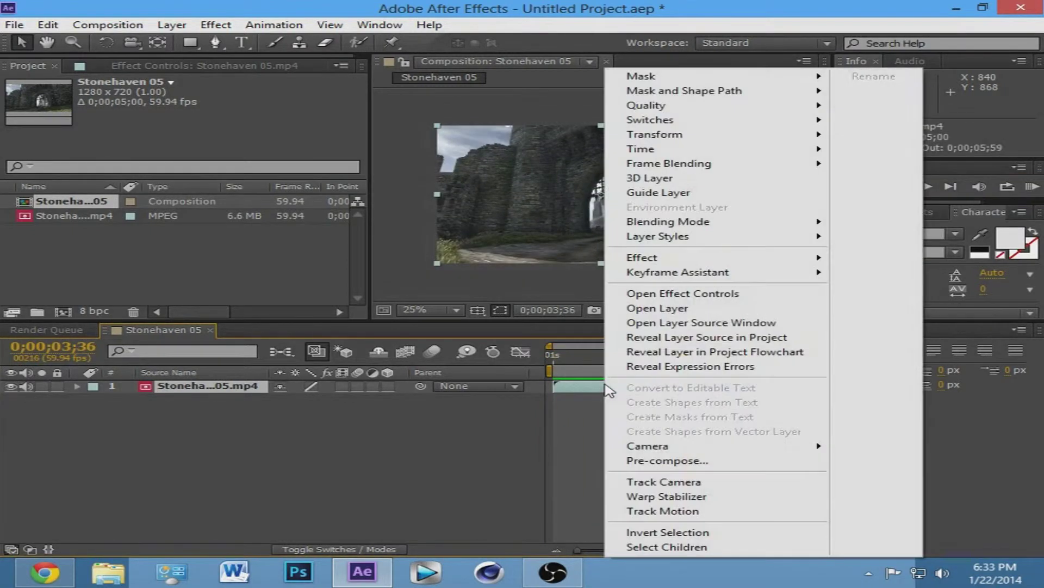
pyautogui.click(698, 482)
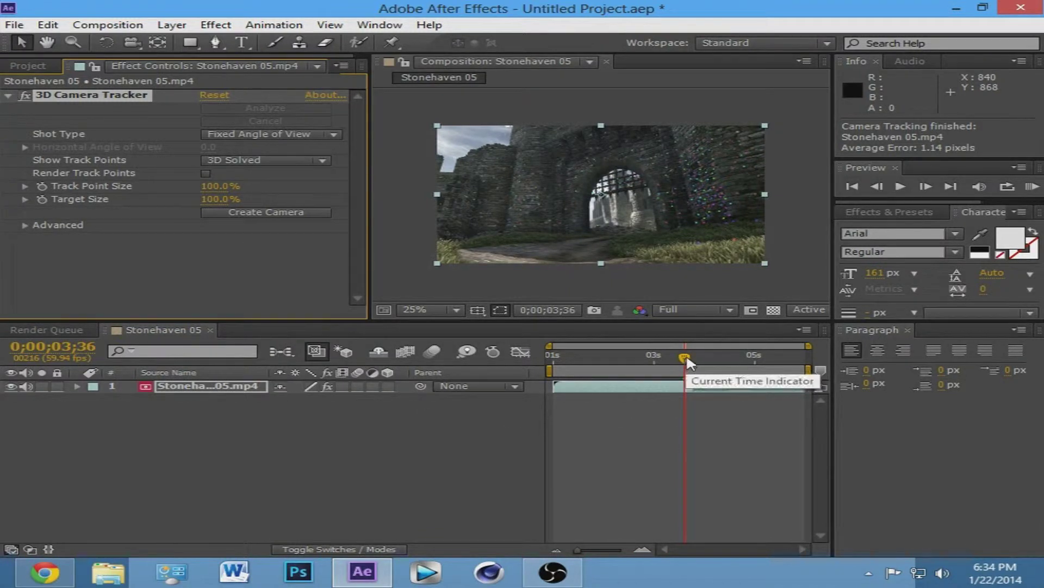
pyautogui.moveTo(685, 358); pyautogui.dragTo(742, 359)
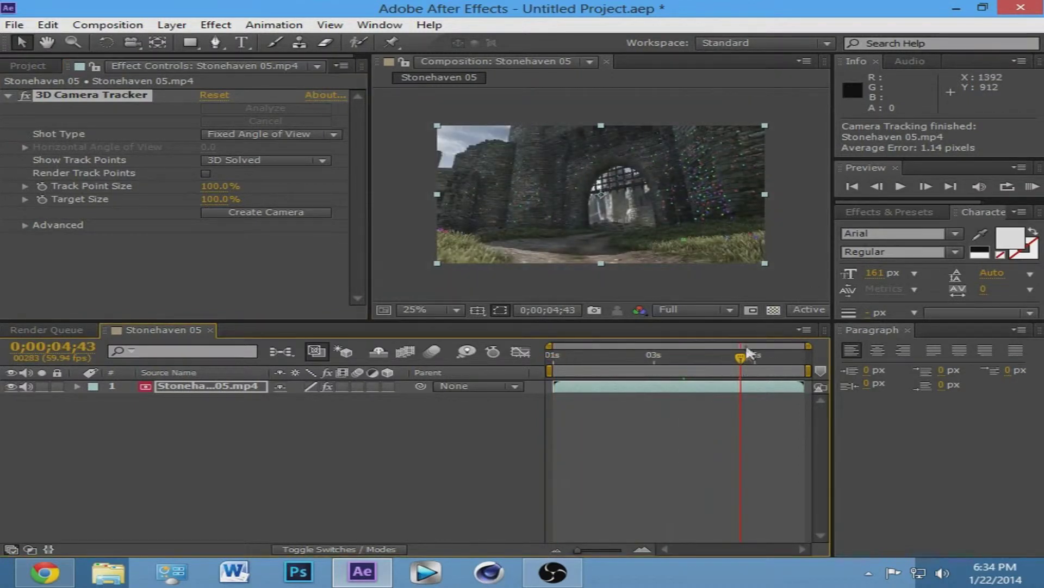
pyautogui.moveTo(738, 357); pyautogui.dragTo(729, 358)
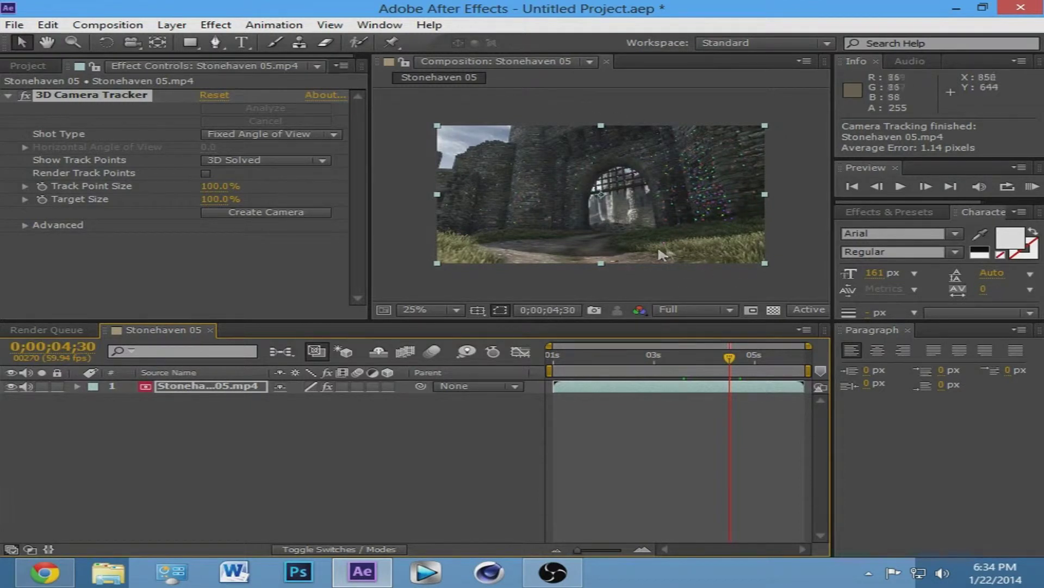
pyautogui.moveTo(736, 354); pyautogui.dragTo(815, 358)
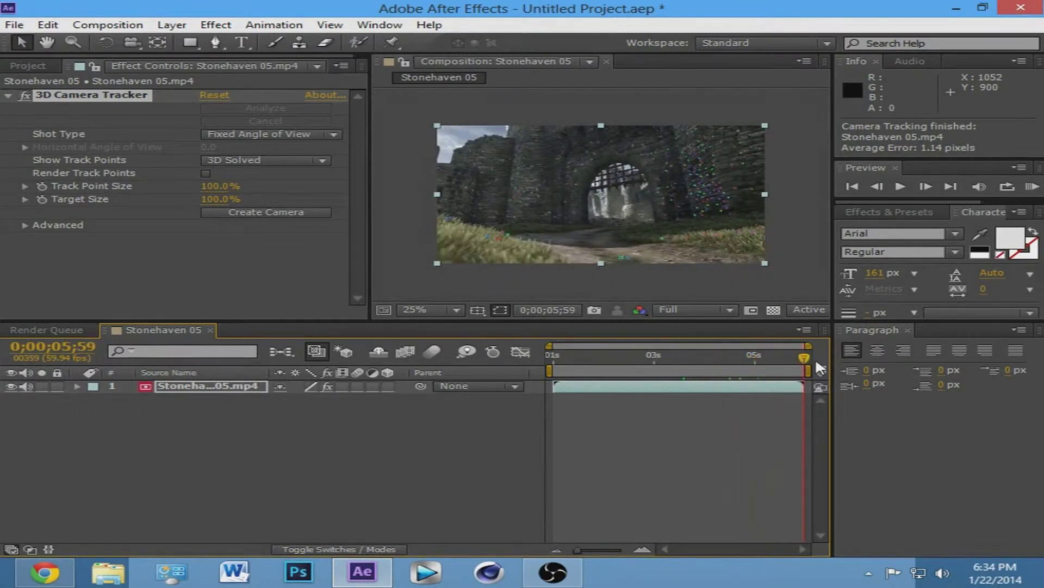
# - Create a new 1280 x 720 px solid layer named Element
pyautogui.click(170, 25)
pyautogui.moveTo(267, 40)
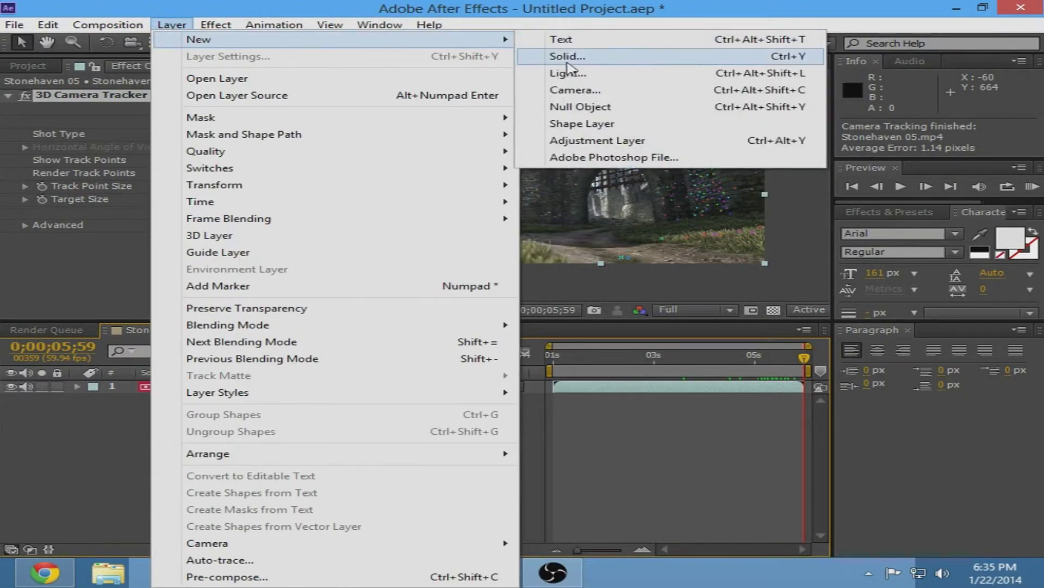
pyautogui.click(567, 58)
pyautogui.press('BackSpace')
pyautogui.write('Element')
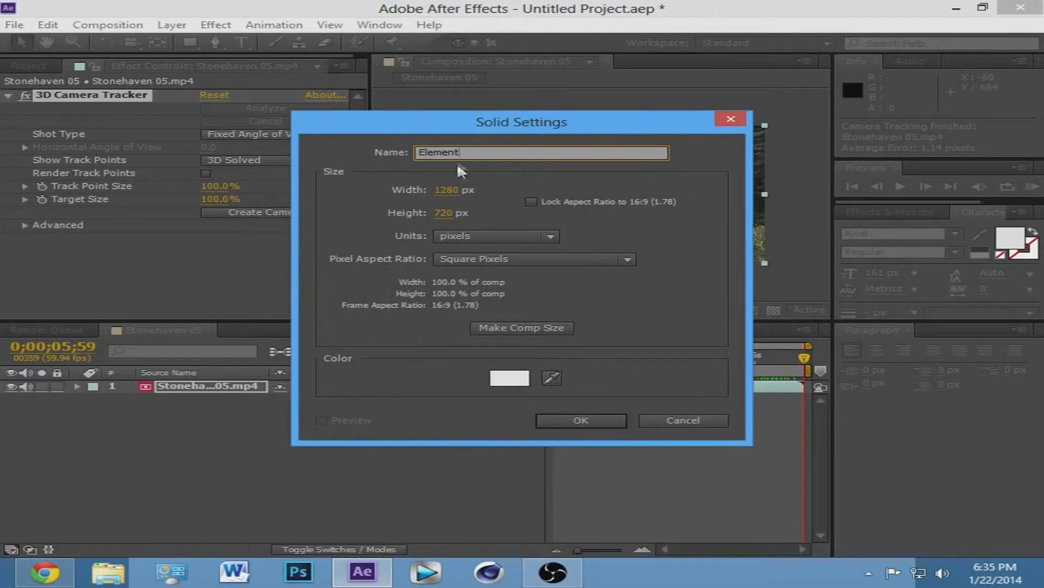
pyautogui.click(581, 421)
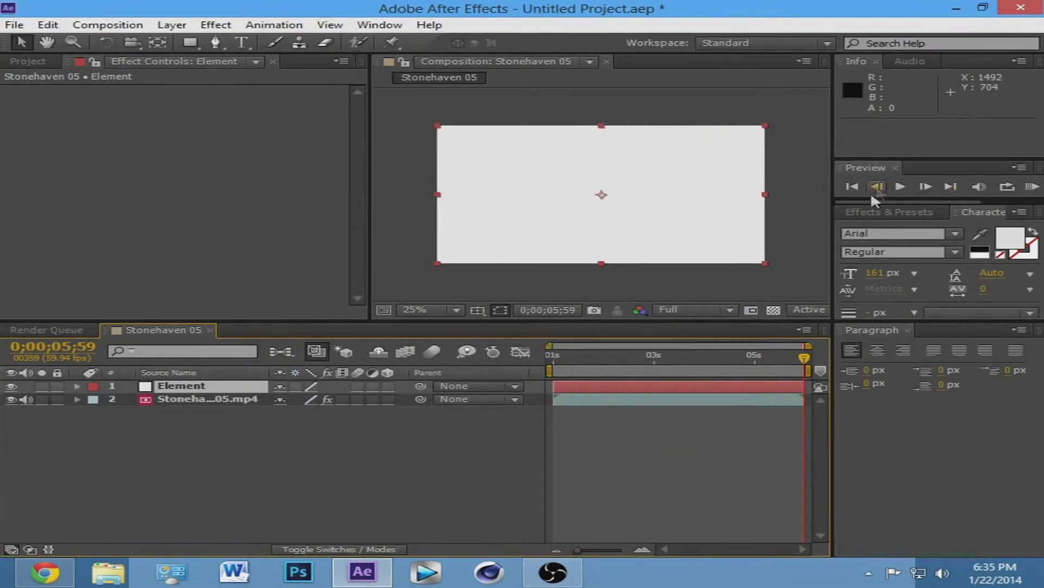
# - Find the Video Copilot Element effect and apply it to the Element solid layer
pyautogui.click(901, 210)
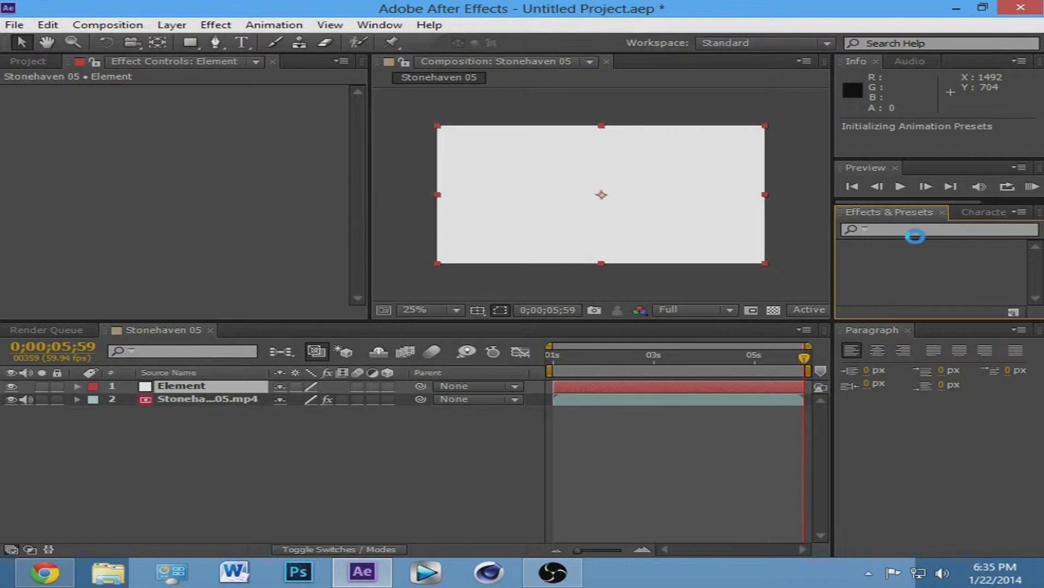
pyautogui.click(940, 228)
pyautogui.write('el')
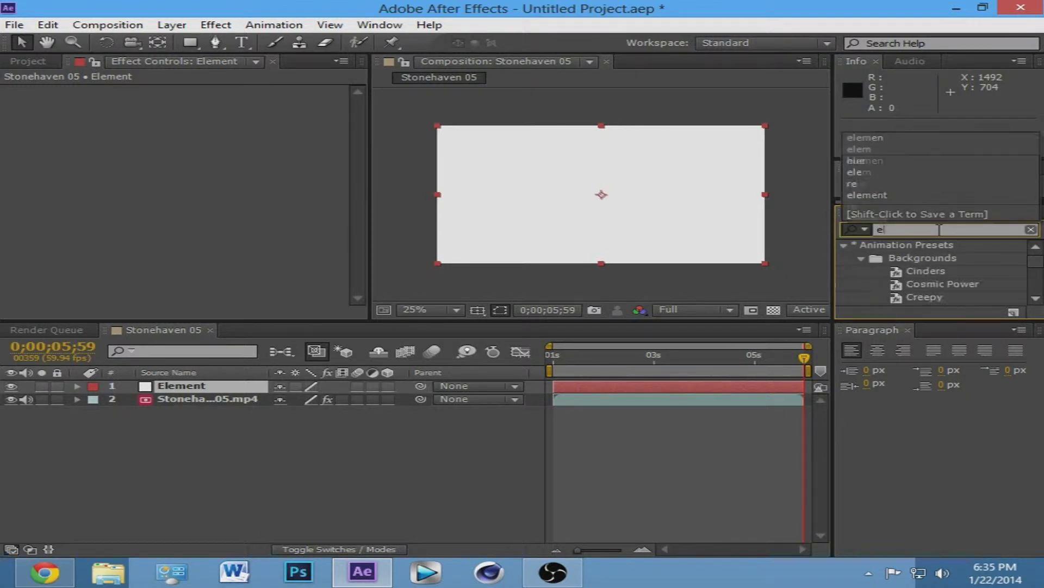
pyautogui.write('ement')
pyautogui.click(906, 260)
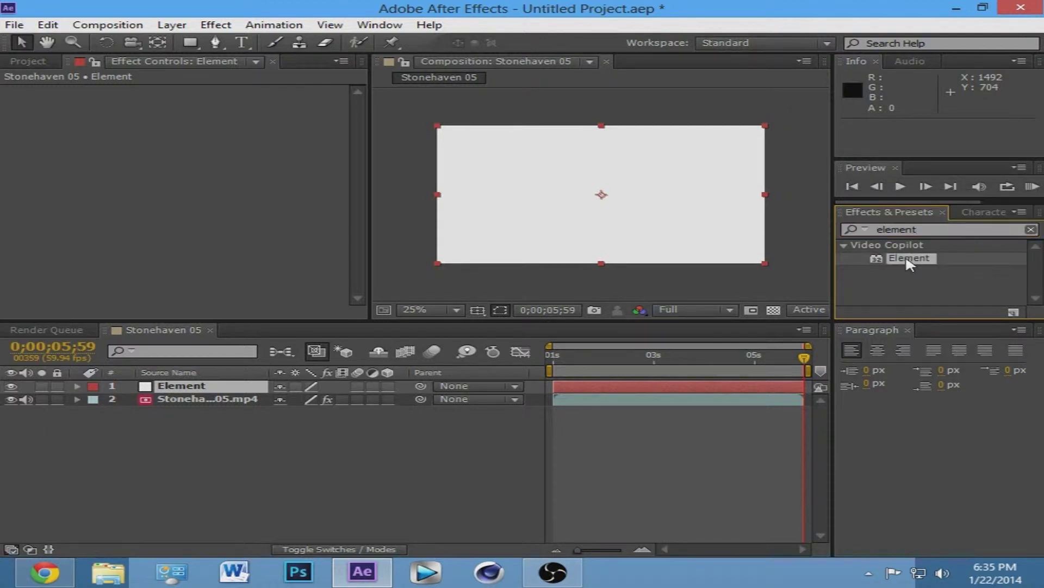
pyautogui.moveTo(912, 256); pyautogui.dragTo(202, 385)
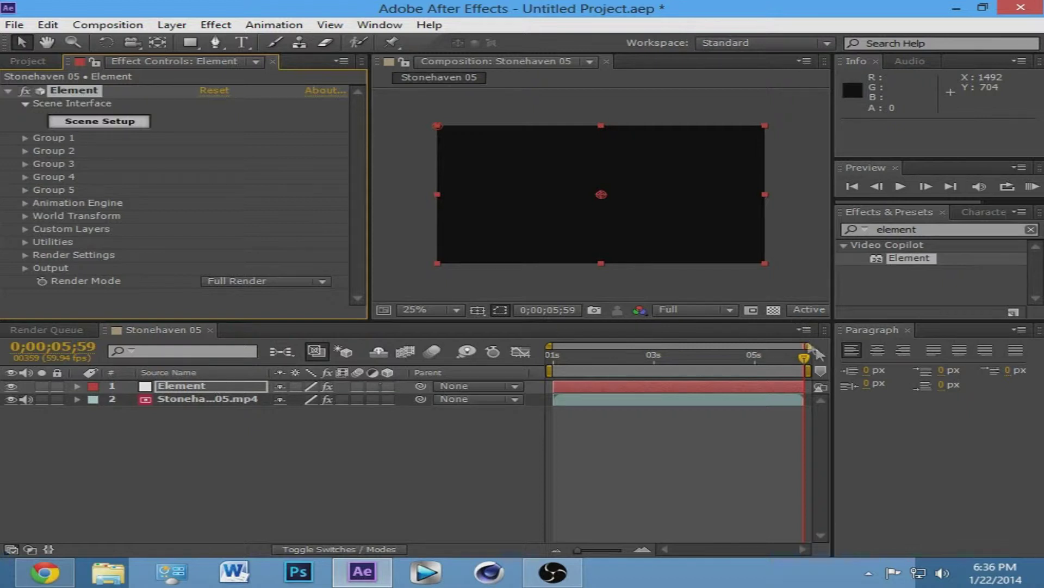
# - Move the current time to 0;00;04;36 and add a text layer reading "Tutorial"
pyautogui.moveTo(803, 357); pyautogui.dragTo(736, 367)
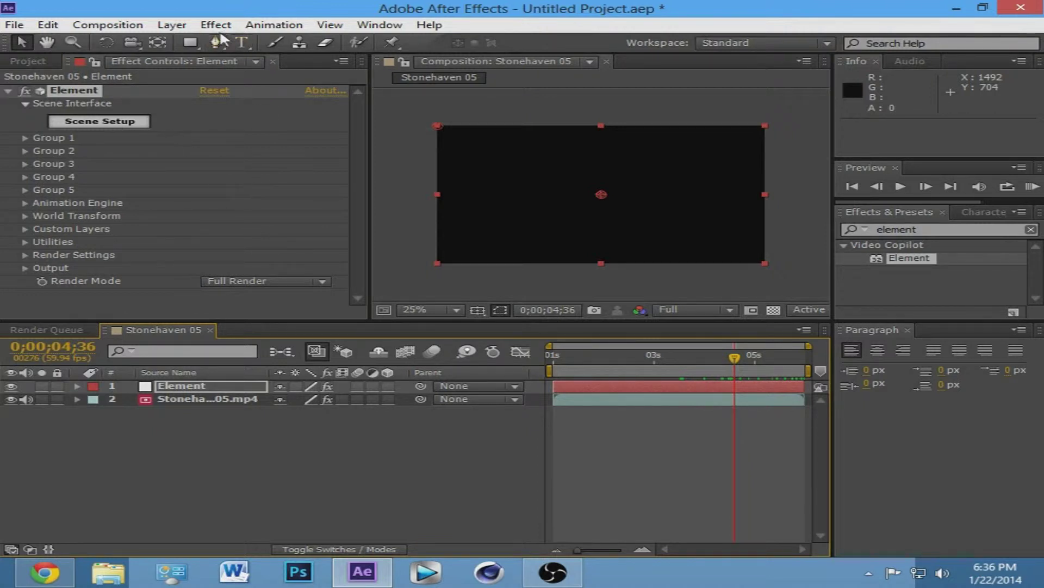
pyautogui.click(245, 44)
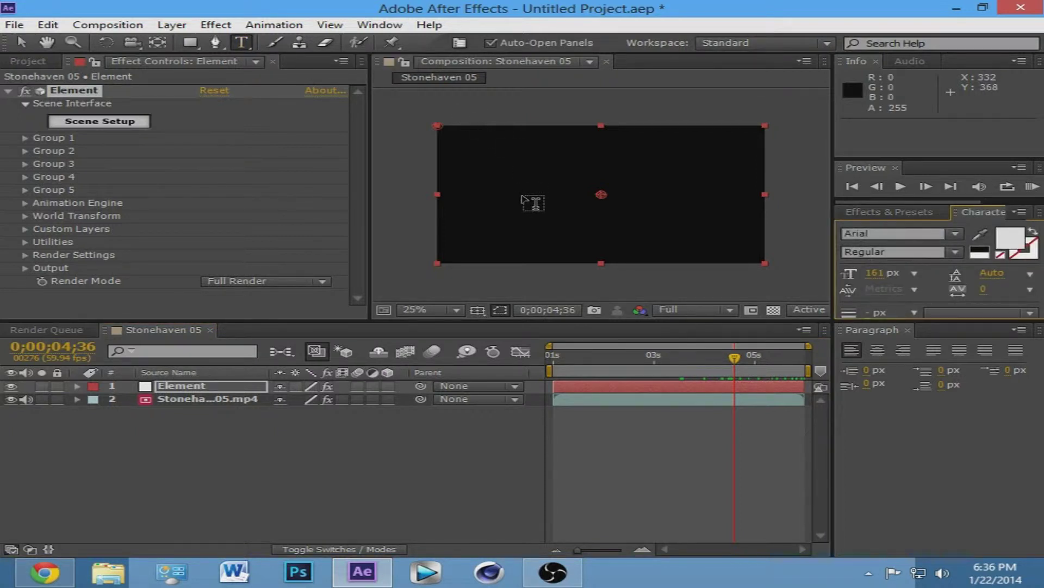
pyautogui.click(533, 202)
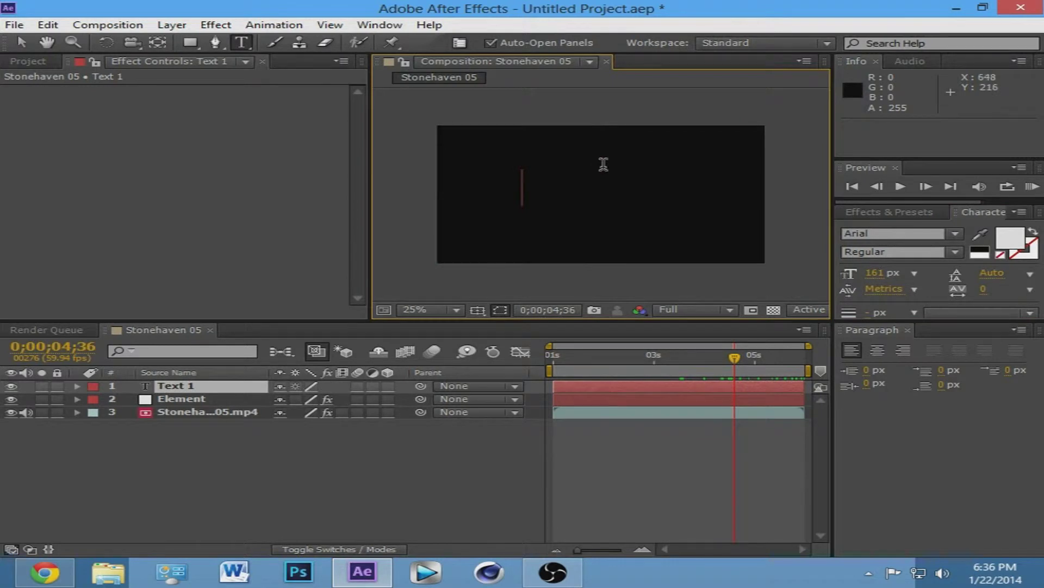
pyautogui.write('Tutorial')
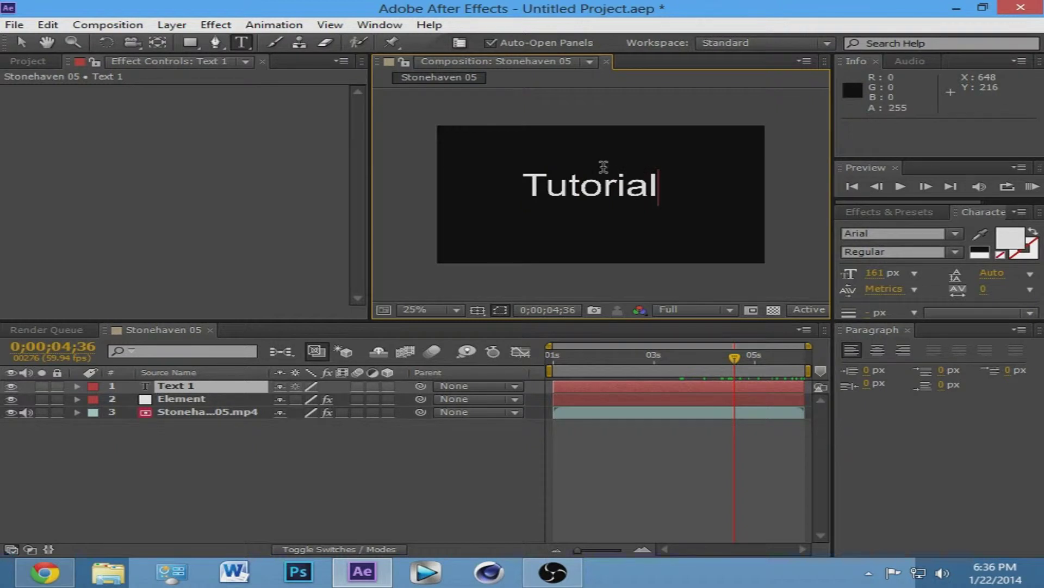
# - Hide the Tutorial text layer in the composition
pyautogui.click(206, 388)
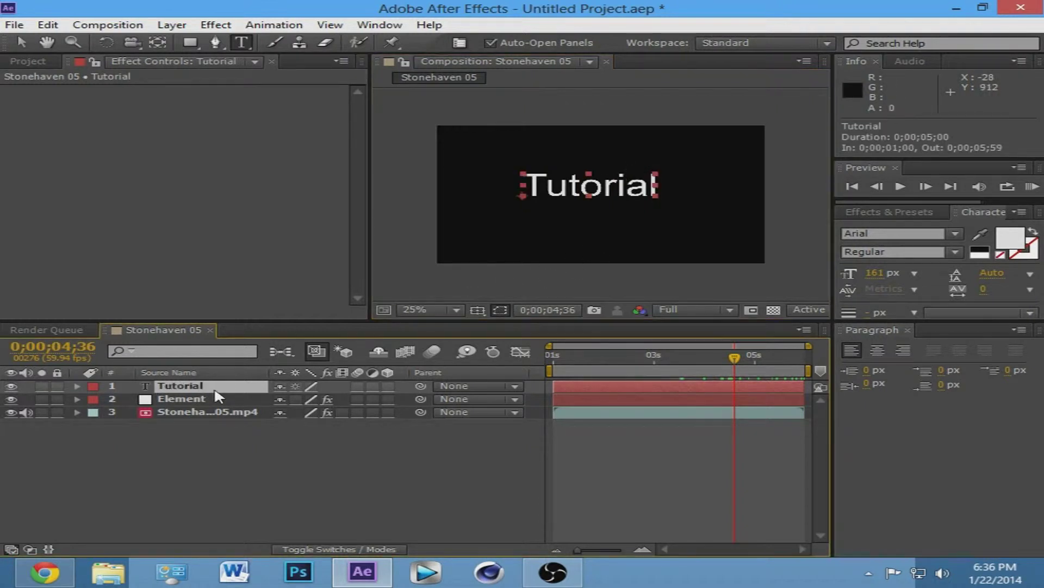
pyautogui.click(223, 399)
pyautogui.click(190, 387)
pyautogui.click(12, 386)
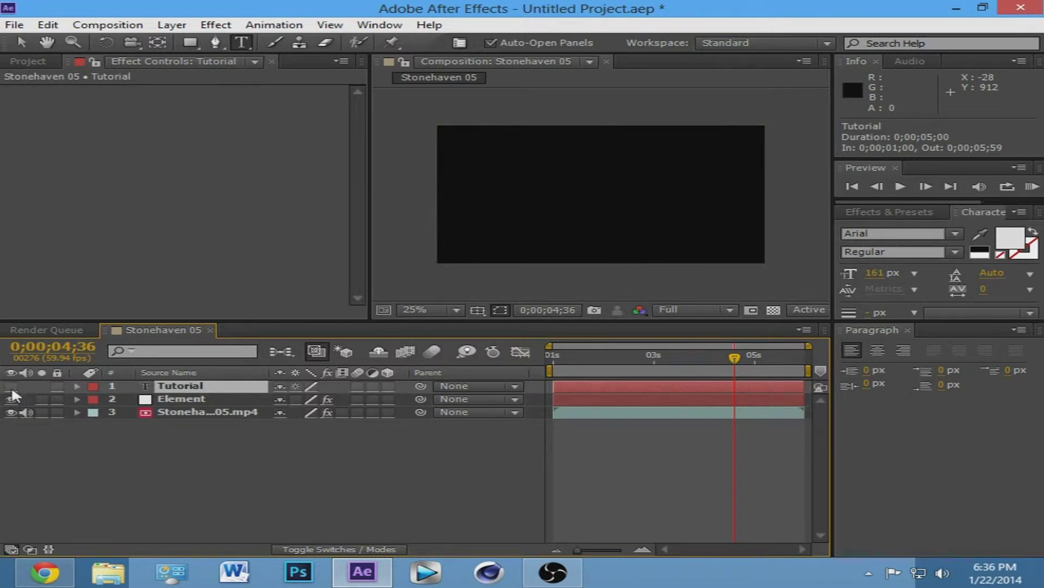
# - In the Element effect's Custom Text and Masks settings, assign the Tutorial layer to Path Layer 1
pyautogui.click(195, 402)
pyautogui.click(203, 388)
pyautogui.click(199, 399)
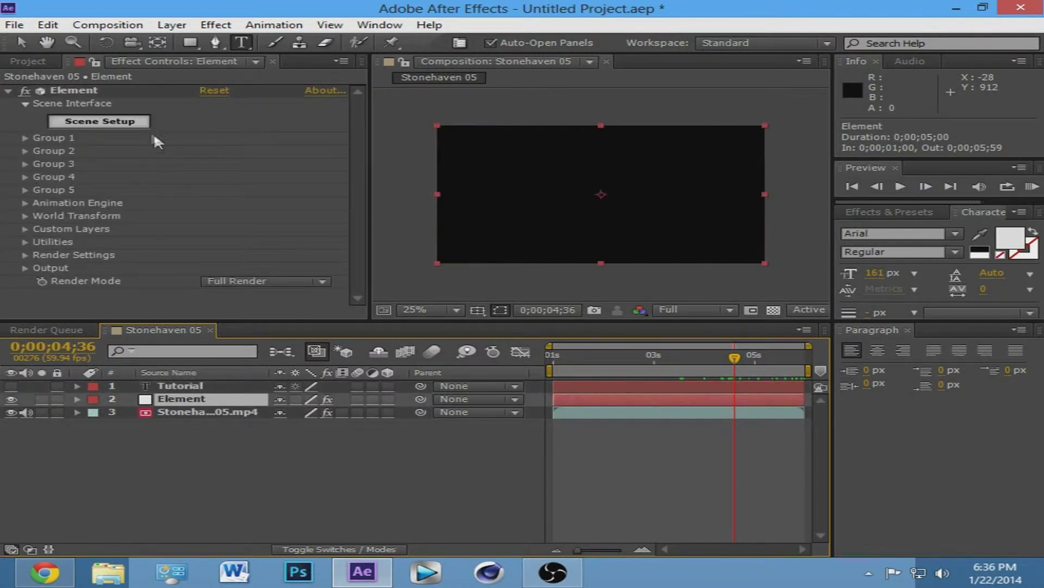
pyautogui.click(25, 227)
pyautogui.click(44, 243)
pyautogui.scroll(-2, 258, 228)
pyautogui.click(255, 195)
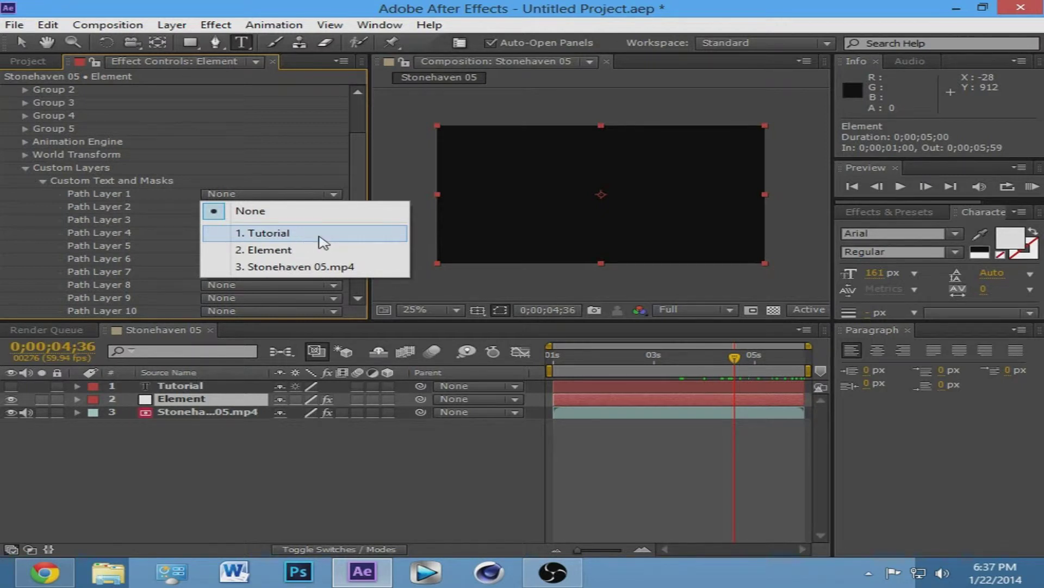
pyautogui.click(323, 242)
pyautogui.moveTo(360, 146); pyautogui.dragTo(367, 262)
# - Import Tru3 Logo.jpg from the Pictures library into the project
pyautogui.click(115, 576)
pyautogui.click(532, 302)
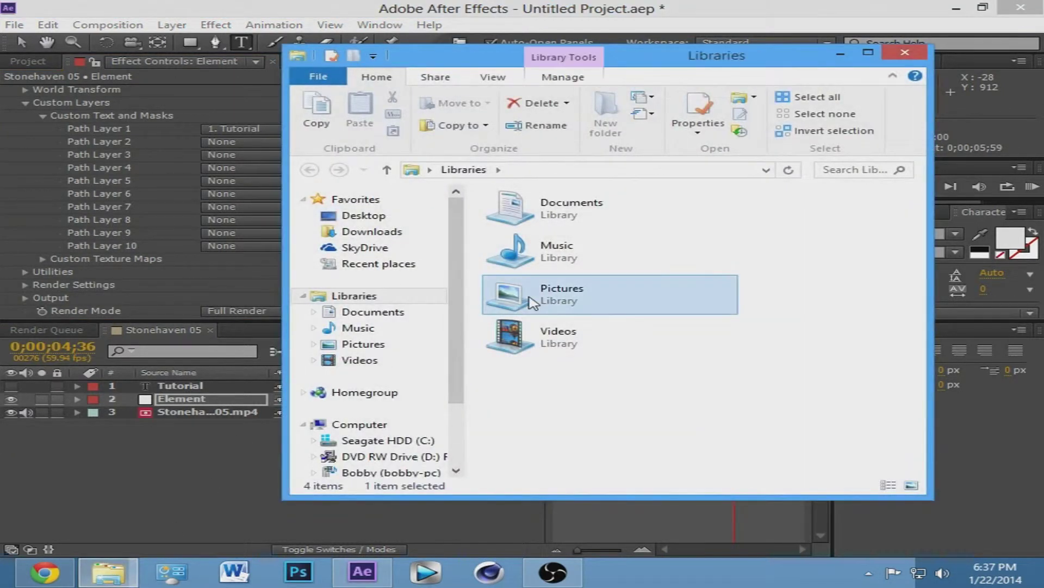
pyautogui.doubleClick(532, 302)
pyautogui.scroll(-5, 680, 310)
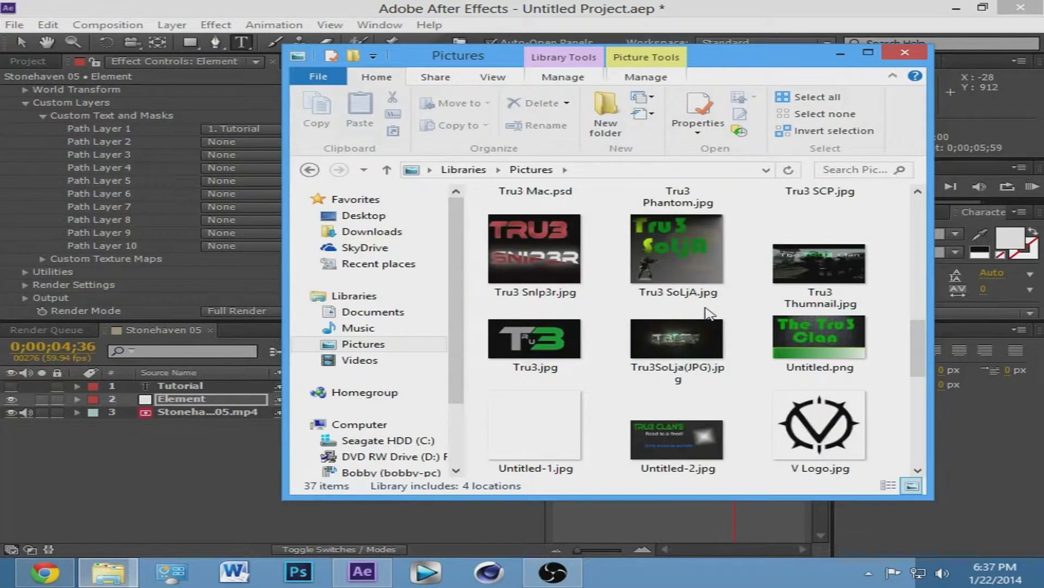
pyautogui.scroll(3, 709, 313)
pyautogui.click(799, 231)
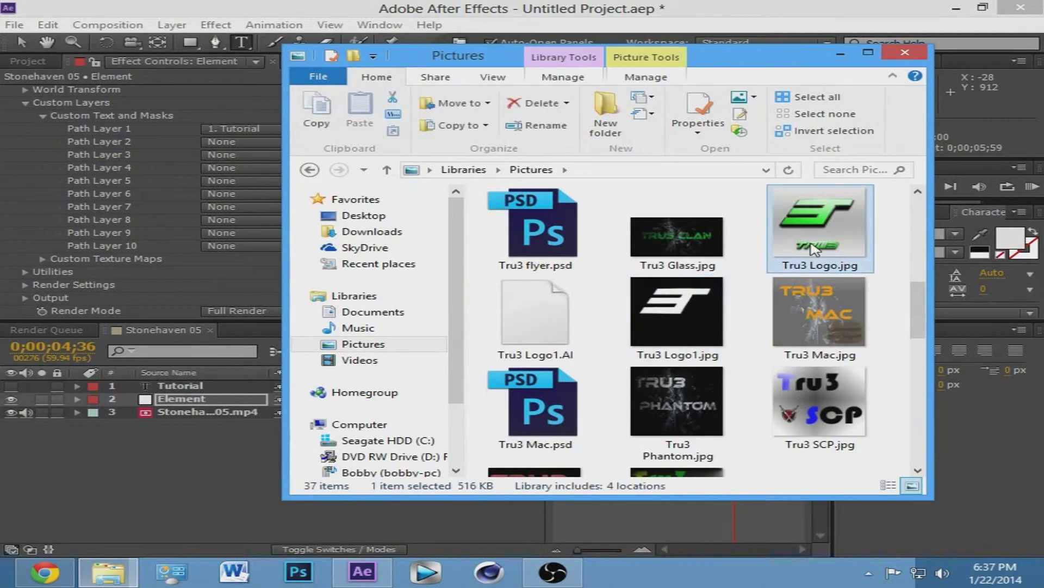
pyautogui.click(35, 57)
pyautogui.click(85, 572)
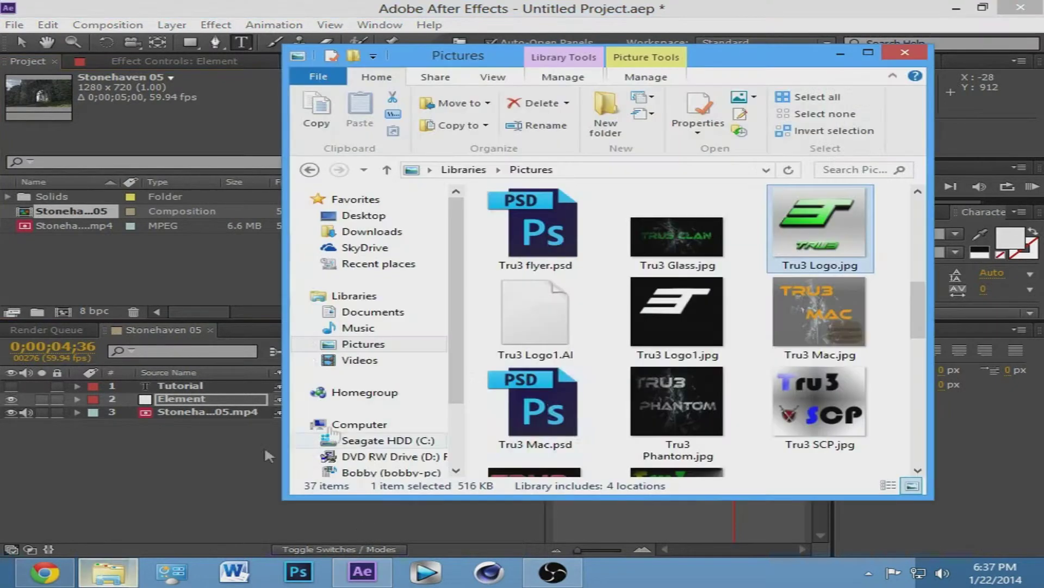
pyautogui.moveTo(814, 247); pyautogui.dragTo(126, 279)
# - Add Tru3 Logo.jpg to the composition as the uppermost layer and scale its height to 97%
pyautogui.moveTo(82, 247); pyautogui.dragTo(194, 386)
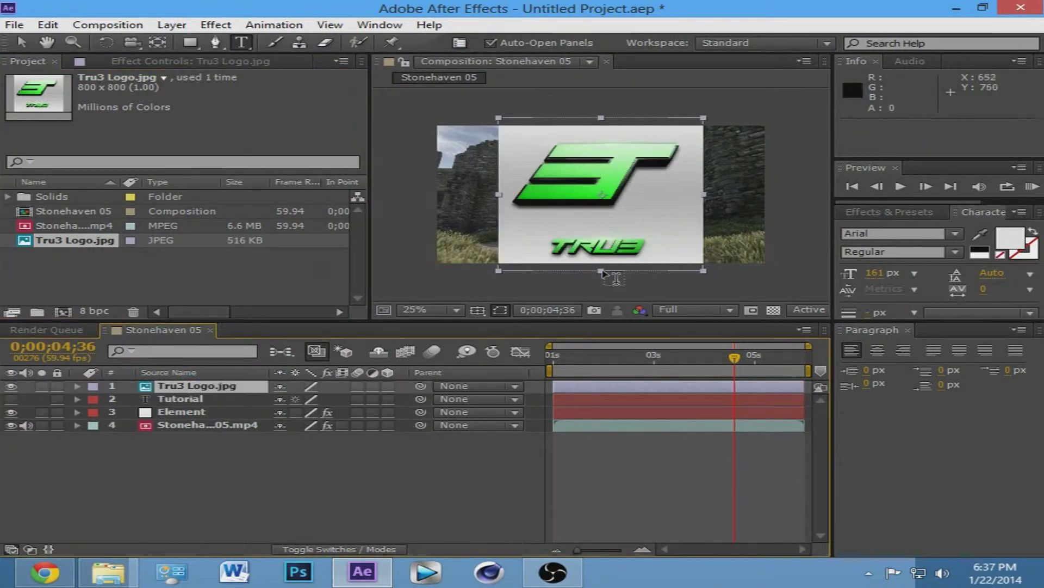
pyautogui.press('v')
pyautogui.moveTo(604, 275)
pyautogui.mouseDown()
pyautogui.moveTo(601, 264)
pyautogui.moveTo(609, 269)
pyautogui.mouseUp()
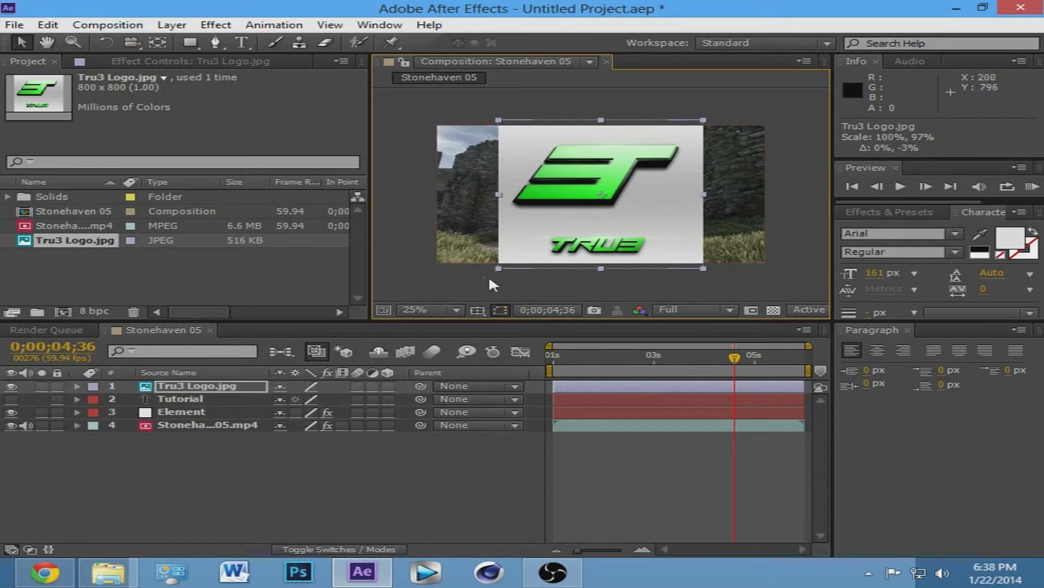
# - Begin a Pen tool mask on the Tru3 Logo layer at 100% magnification, along the green emblem's lower edge
pyautogui.click(221, 46)
pyautogui.press('.')
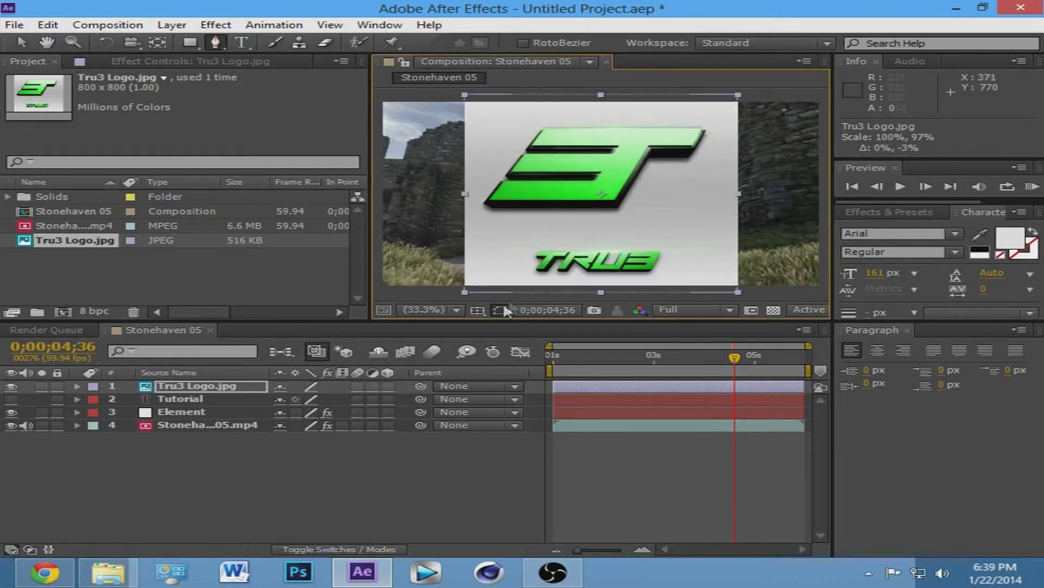
pyautogui.click(457, 311)
pyautogui.click(475, 192)
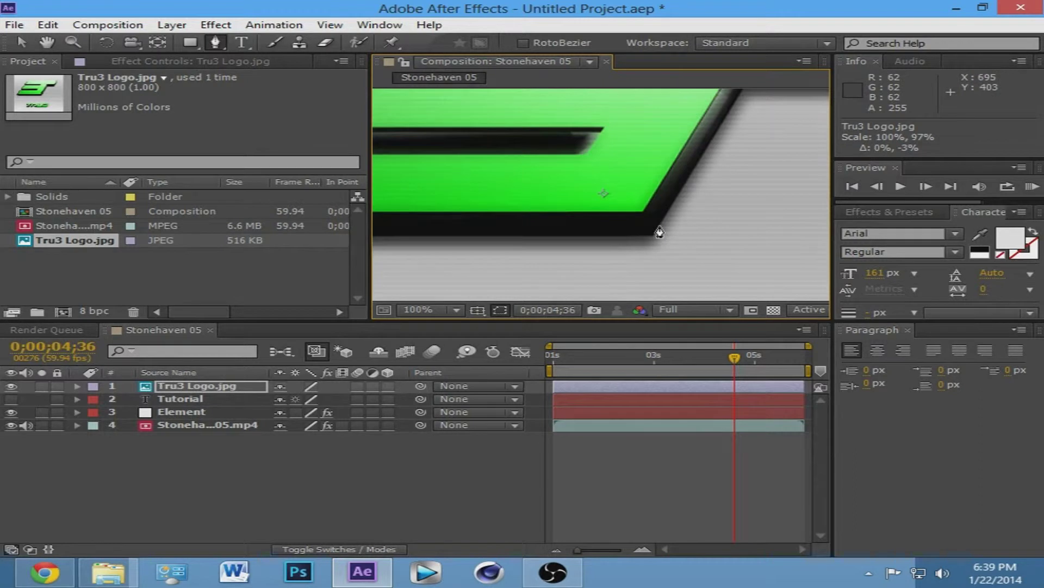
pyautogui.press('space')
pyautogui.moveTo(659, 232); pyautogui.dragTo(803, 238)
pyautogui.click(419, 224)
pyautogui.click(794, 231)
# - Continue the Tru3 Logo mask up the emblem's right side, around the notch under the crossbar, to its upper-right corner
pyautogui.press('space')
pyautogui.moveTo(795, 231); pyautogui.dragTo(678, 194)
pyautogui.click(677, 188)
pyautogui.click(804, 188)
pyautogui.press('space')
pyautogui.moveTo(804, 187); pyautogui.dragTo(731, 220)
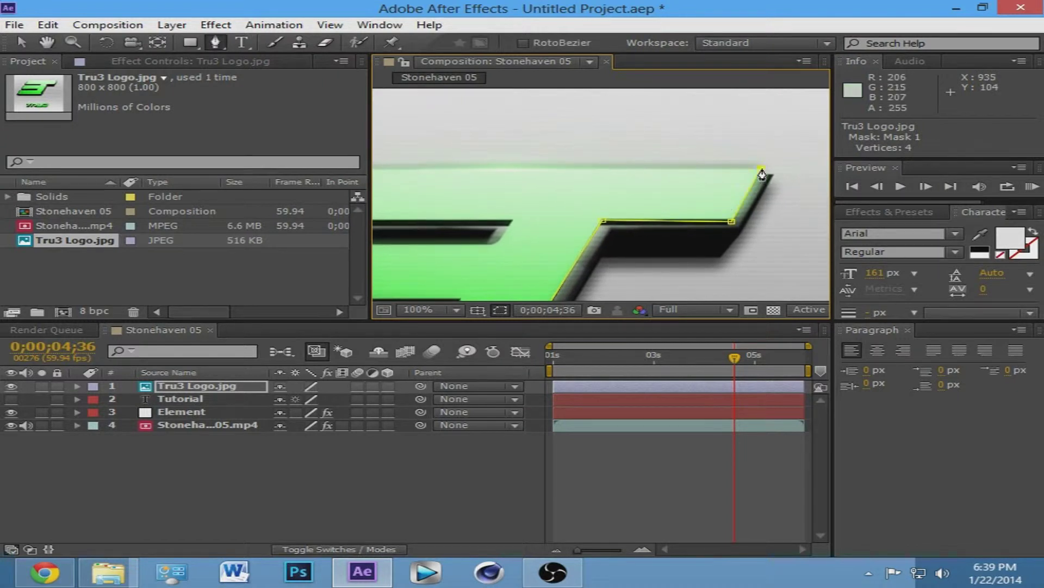
pyautogui.click(762, 175)
# - Extend the mask along the emblem's upper edge, around the top bar and down the middle bar's slanted left end
pyautogui.press('space')
pyautogui.moveTo(622, 186); pyautogui.dragTo(580, 154)
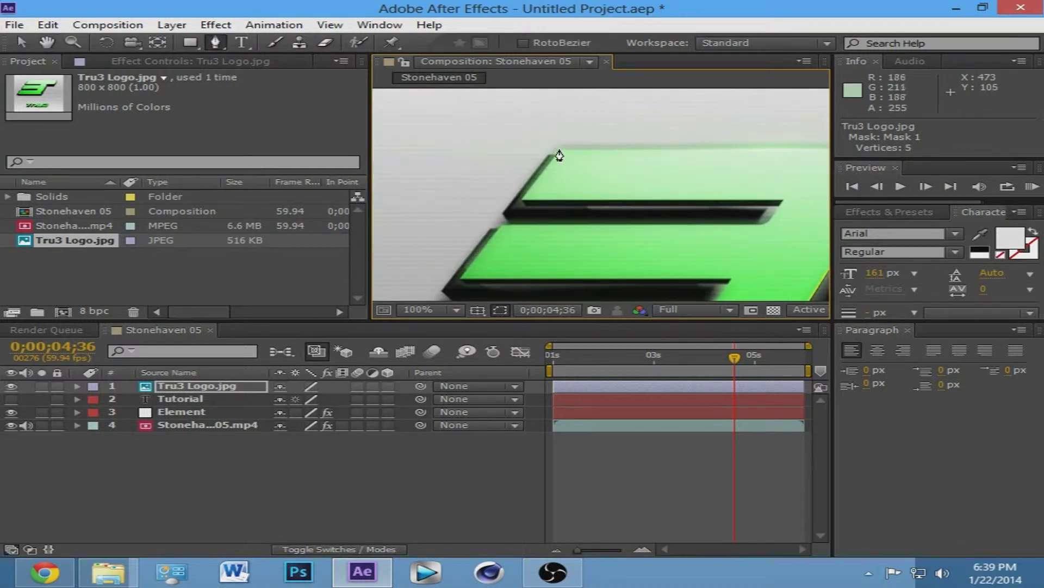
pyautogui.click(559, 149)
pyautogui.click(521, 199)
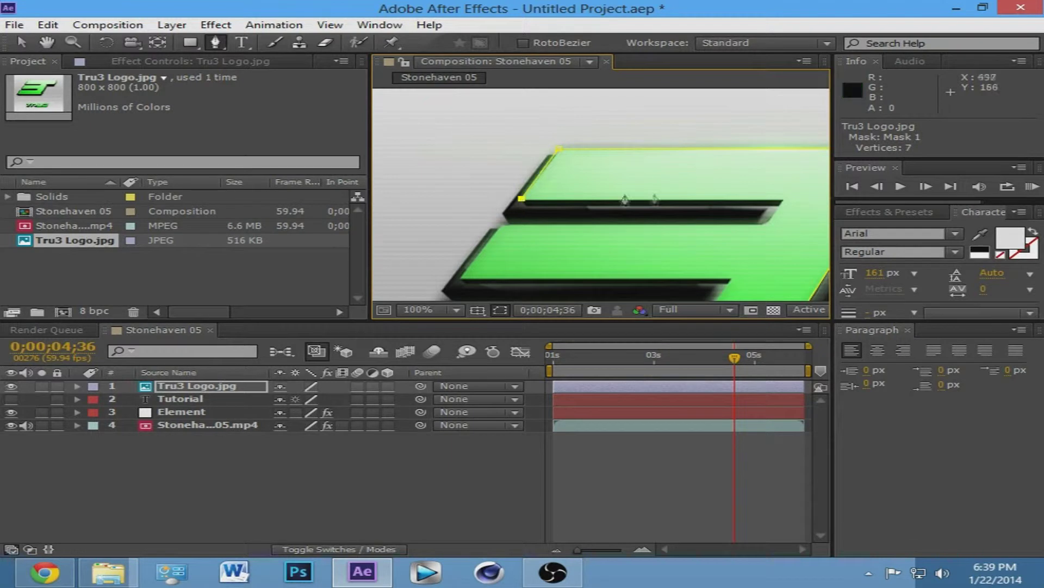
pyautogui.click(781, 202)
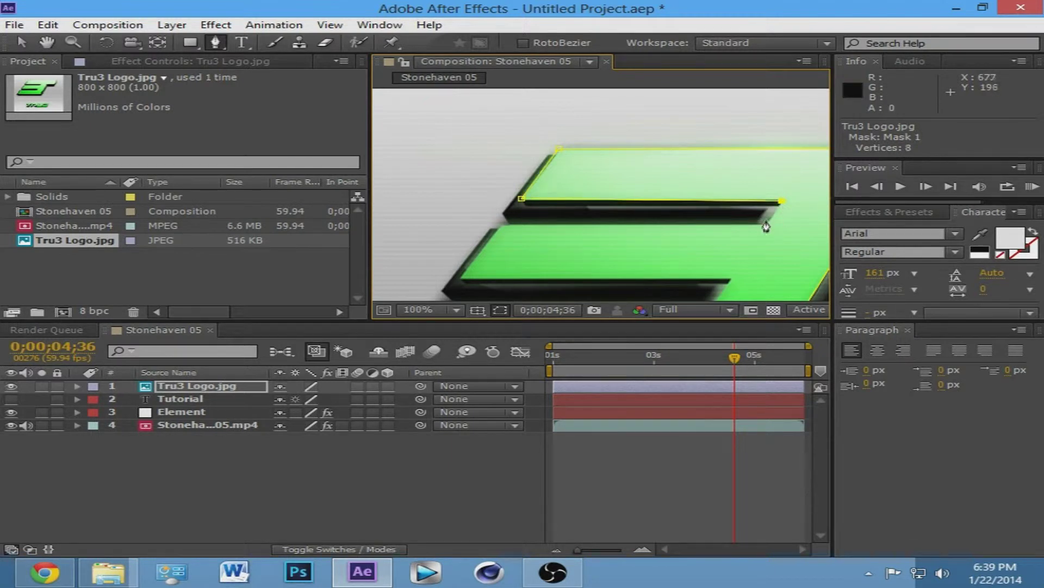
pyautogui.click(501, 223)
pyautogui.click(461, 277)
# - Trace the gap between the middle and bottom bars, close the mask at its starting vertex and fit the composition in view
pyautogui.moveTo(490, 284); pyautogui.dragTo(544, 216)
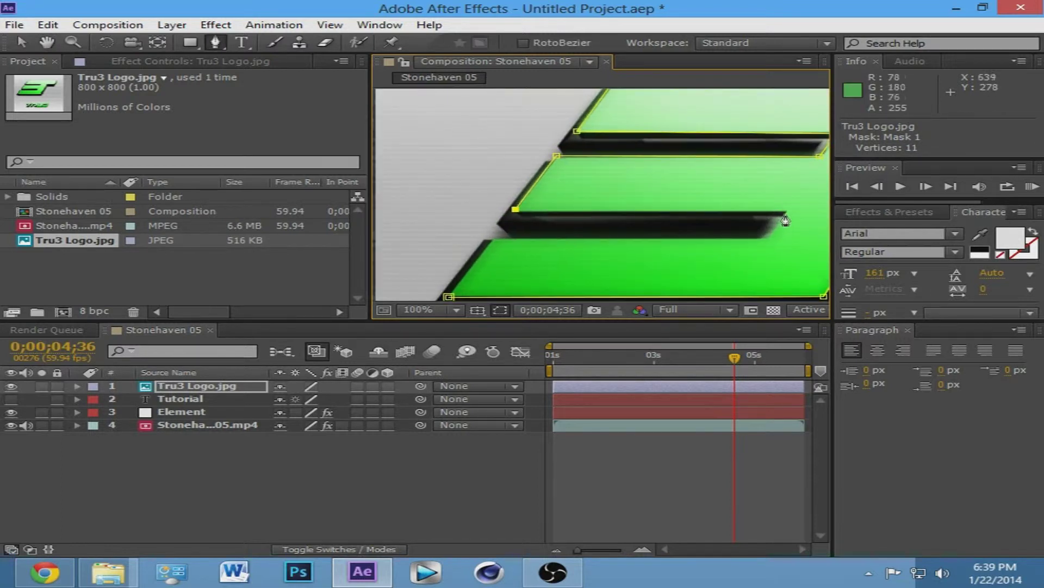
pyautogui.click(786, 211)
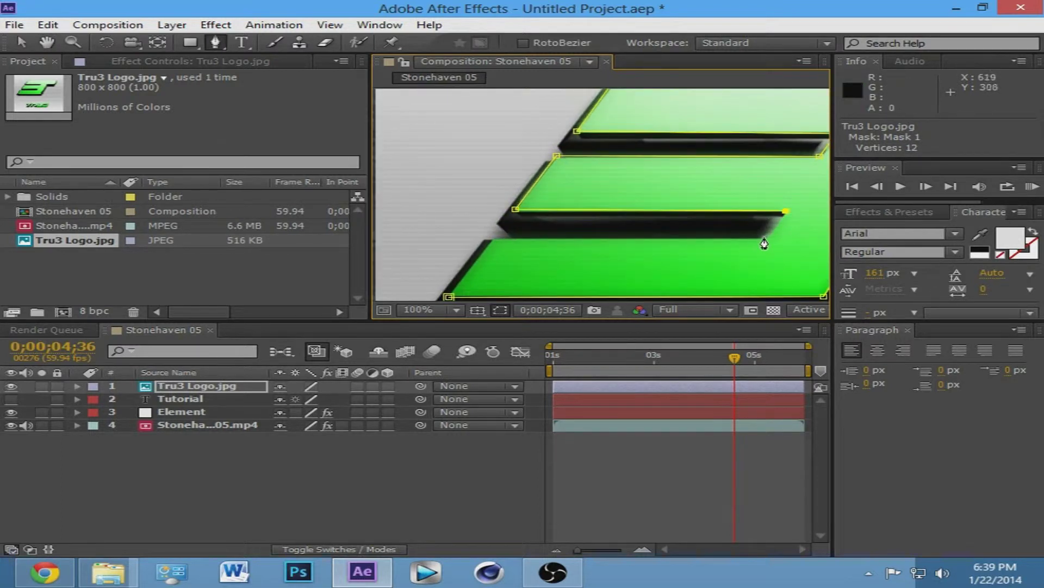
pyautogui.click(768, 238)
pyautogui.click(492, 239)
pyautogui.click(449, 297)
pyautogui.scroll(-4, 468, 277)
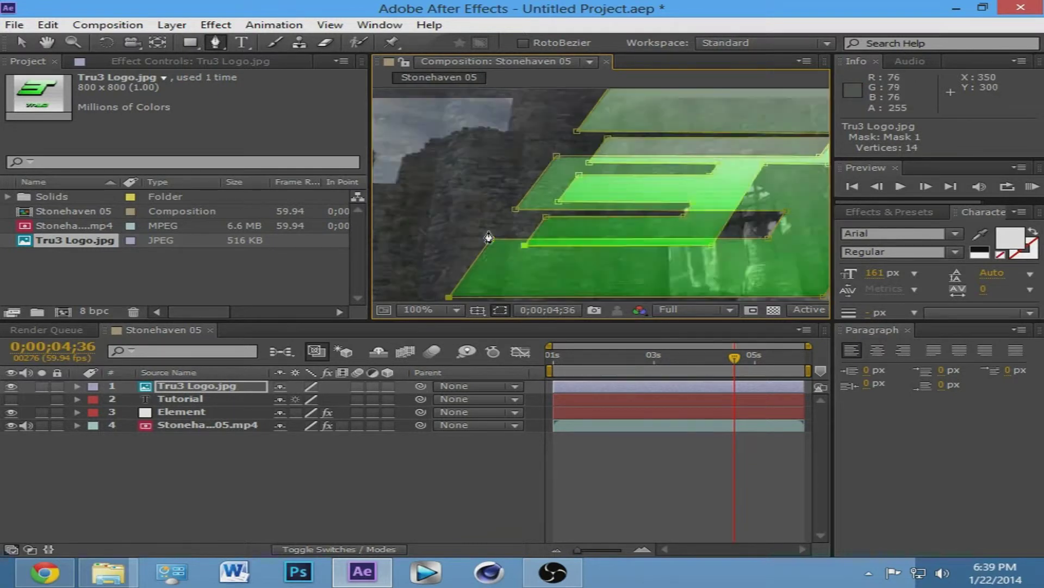
pyautogui.click(456, 309)
pyautogui.click(509, 53)
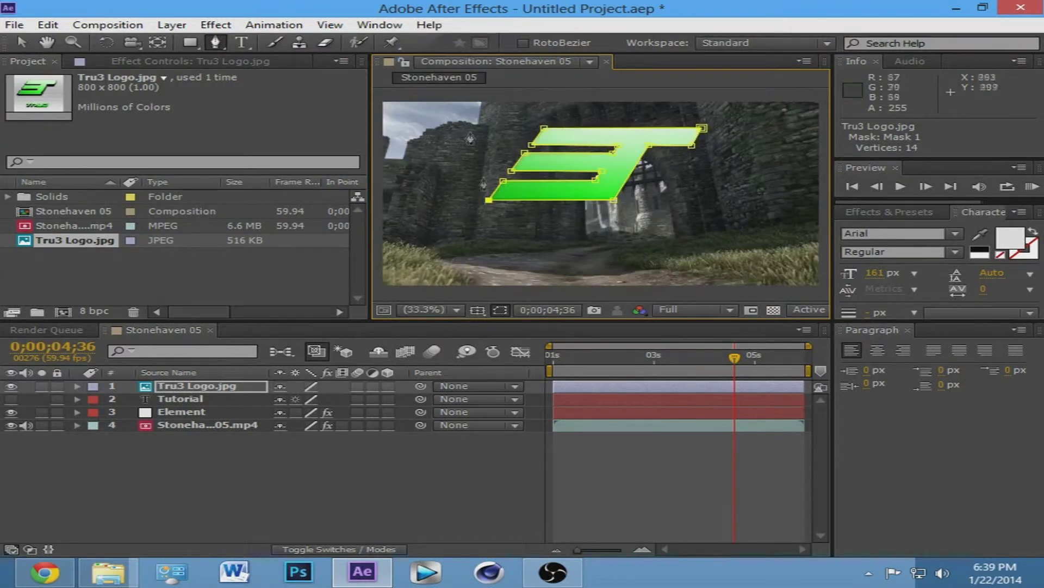
# - Hide the Tru3 Logo layer and assign Tru3 Logo.jpg to Path Layer 2 in the Element effect's Custom Text and Masks
pyautogui.click(11, 386)
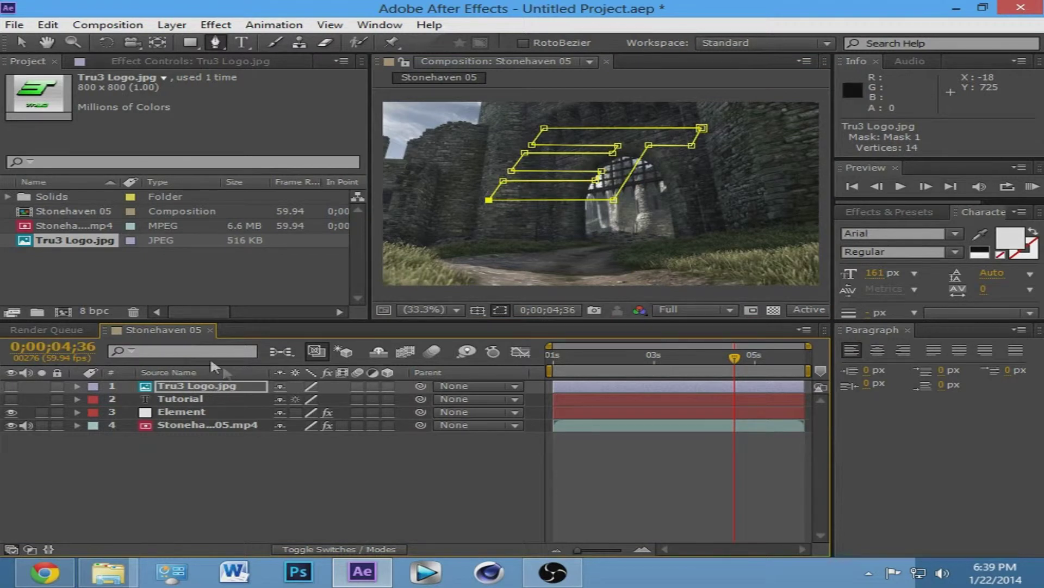
pyautogui.click(195, 412)
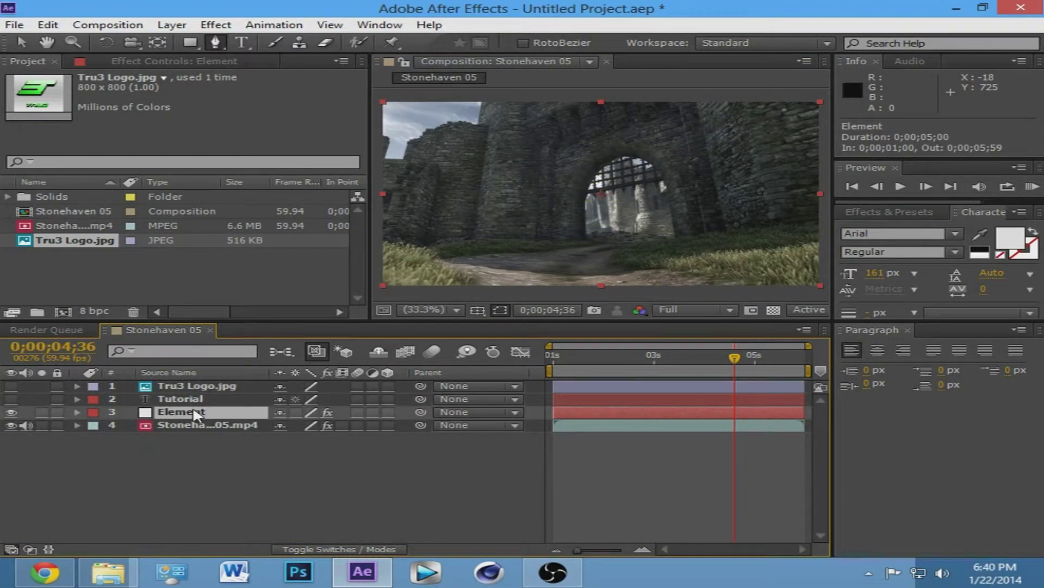
pyautogui.click(155, 60)
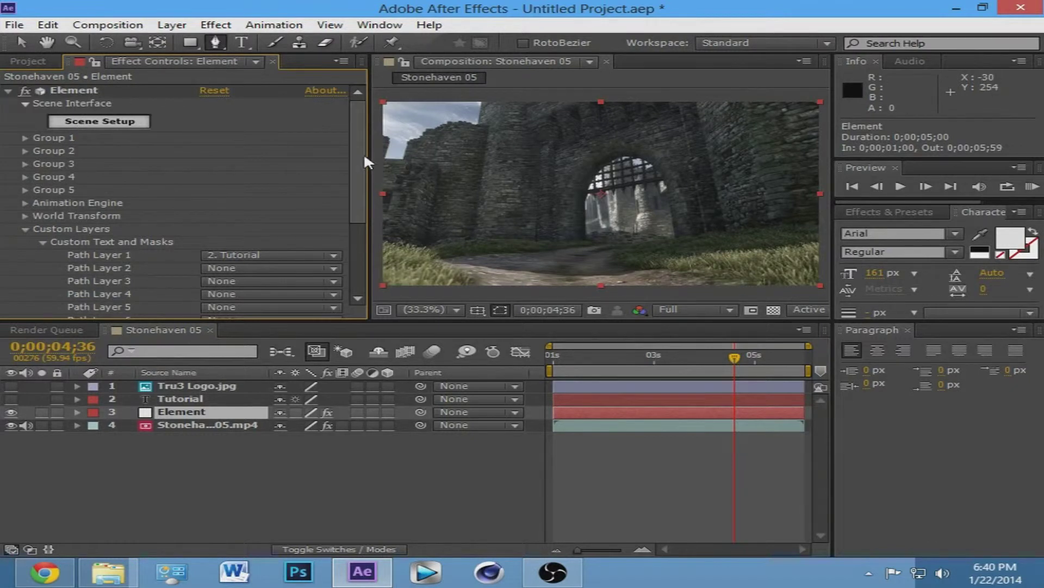
pyautogui.moveTo(364, 152); pyautogui.dragTo(367, 207)
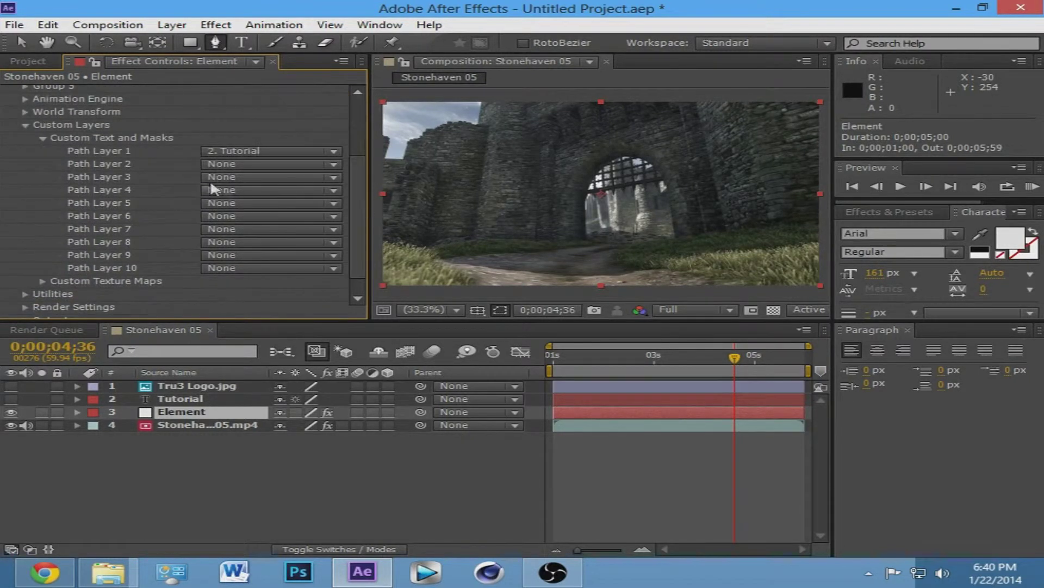
pyautogui.click(223, 165)
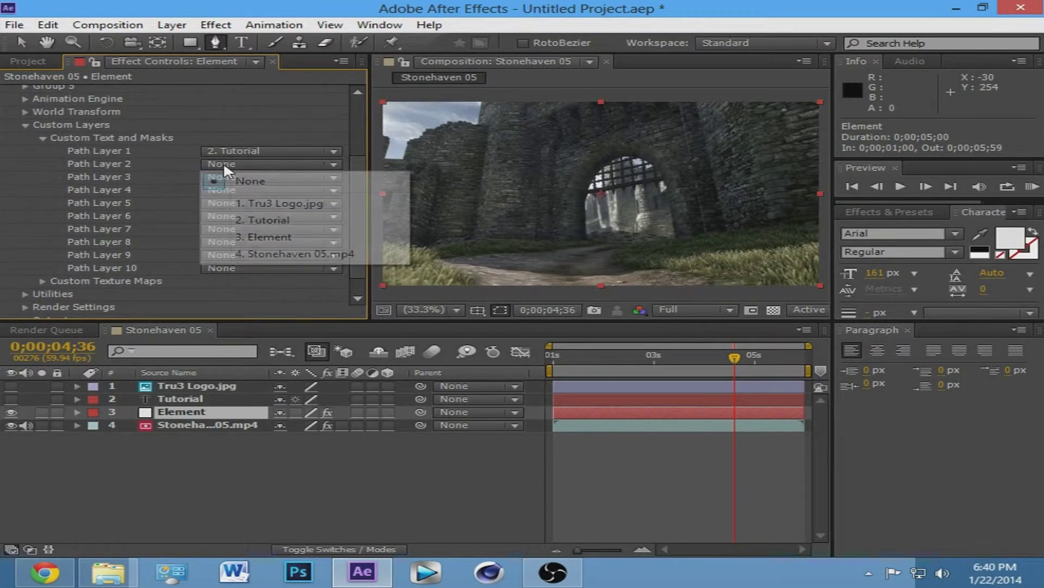
pyautogui.click(286, 206)
pyautogui.moveTo(360, 171); pyautogui.dragTo(366, 119)
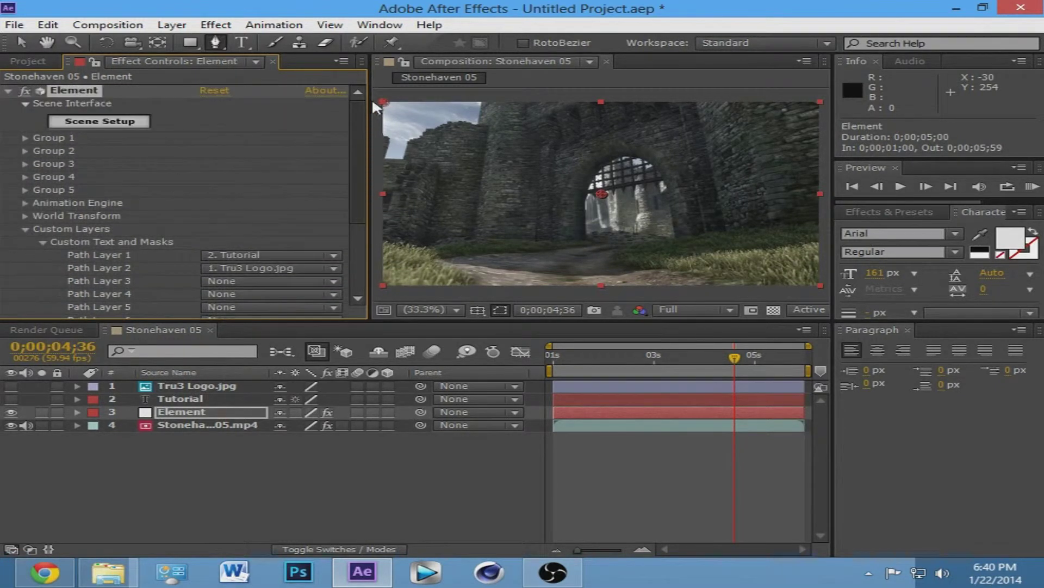
# - Open Element's Scene Setup and extrude the Tutorial text into a 3D model
pyautogui.click(116, 125)
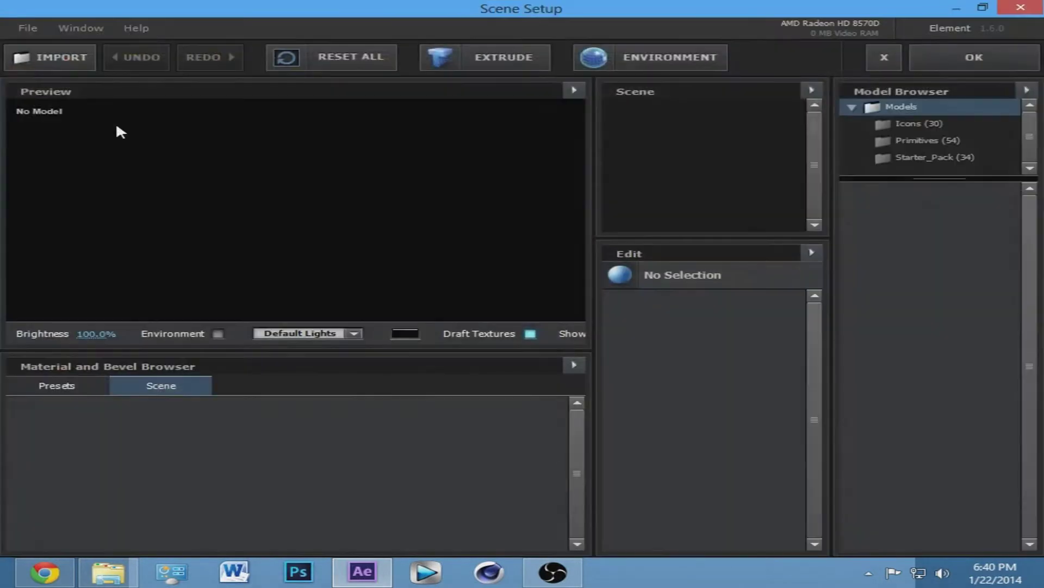
pyautogui.click(484, 54)
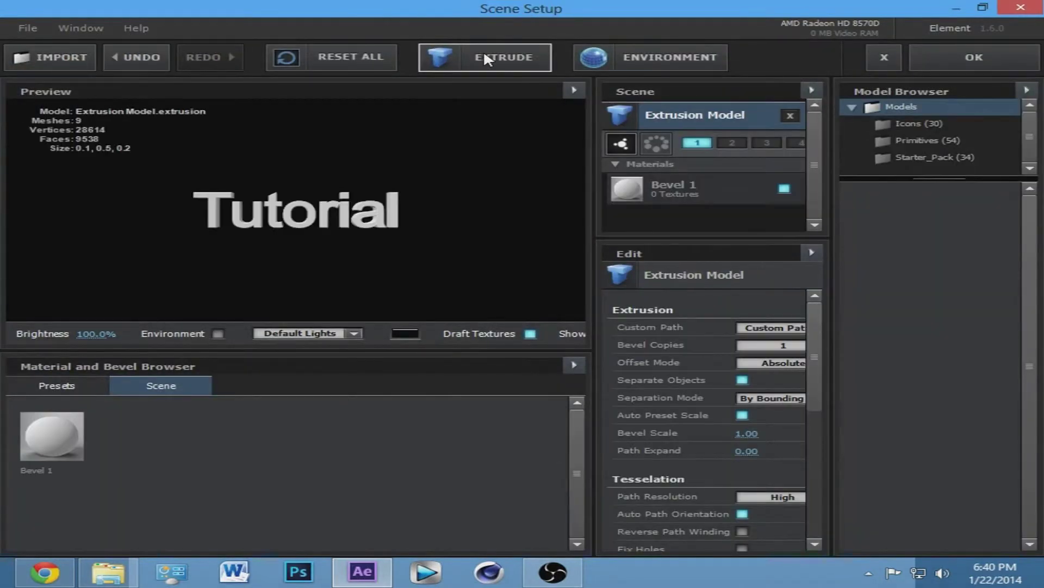
pyautogui.moveTo(302, 250); pyautogui.dragTo(338, 254)
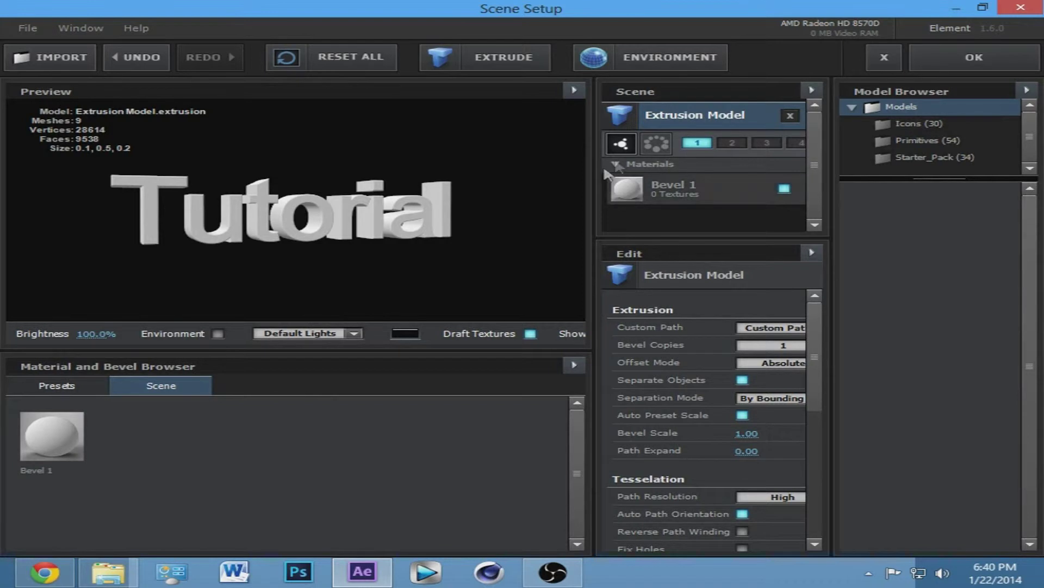
# - Set the Extrude value of the text model's Bevel 1 material to 0.48
pyautogui.click(650, 189)
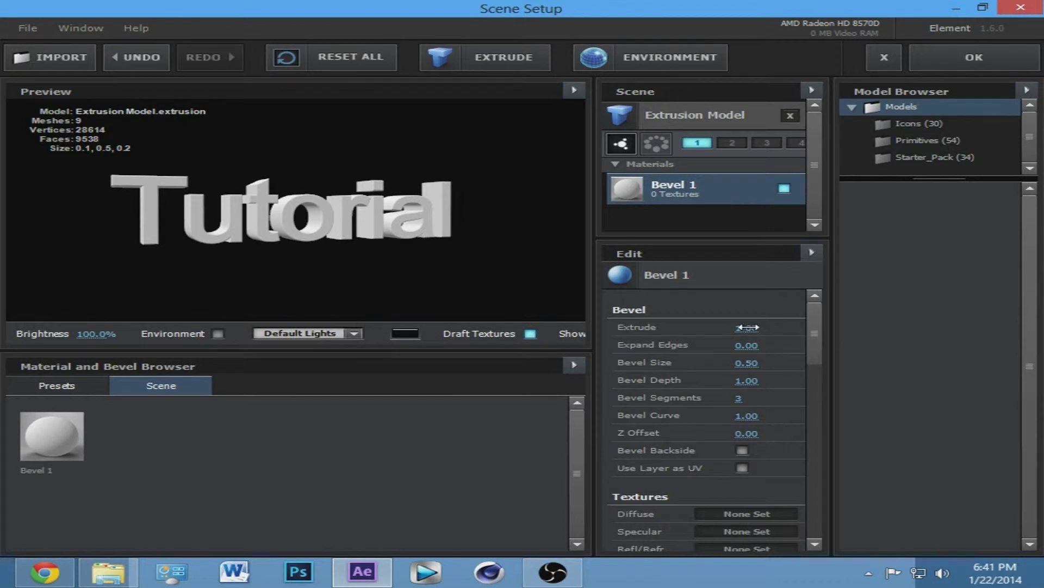
pyautogui.moveTo(420, 229); pyautogui.dragTo(453, 232)
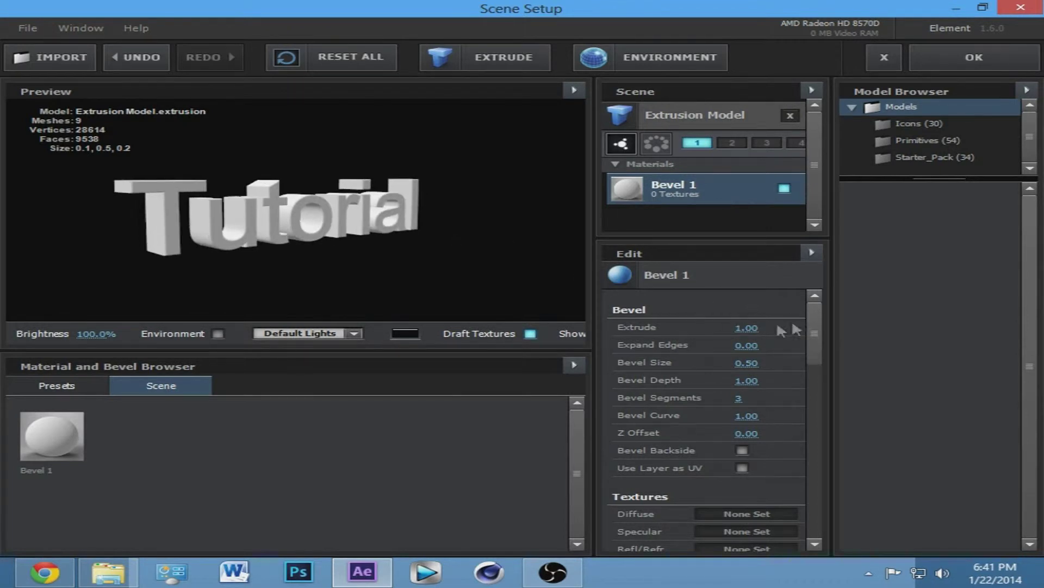
pyautogui.moveTo(746, 327); pyautogui.dragTo(696, 326)
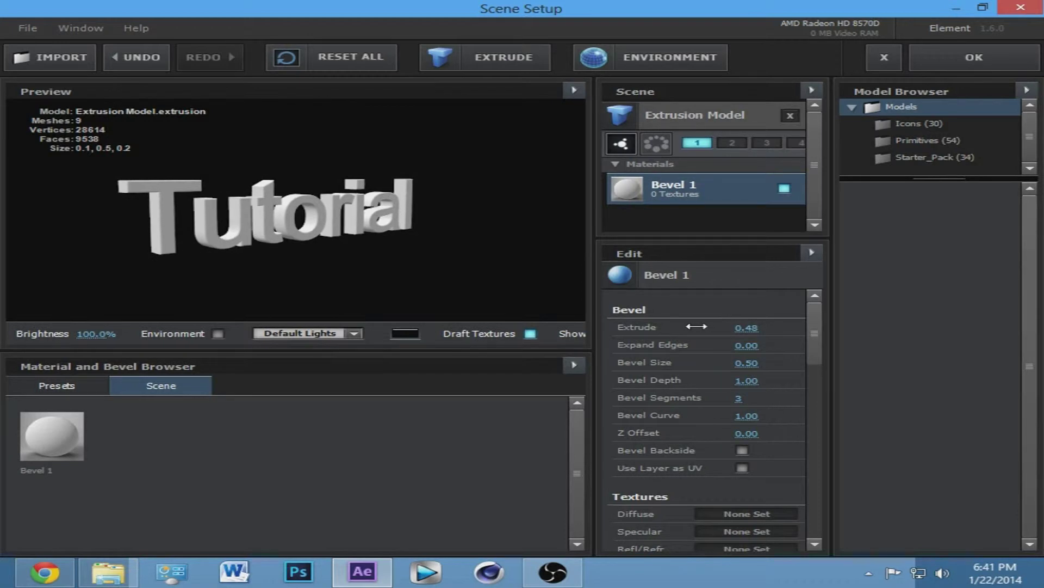
# - Change the Bevel 1 material's Diffuse Color to black
pyautogui.moveTo(815, 311); pyautogui.dragTo(856, 386)
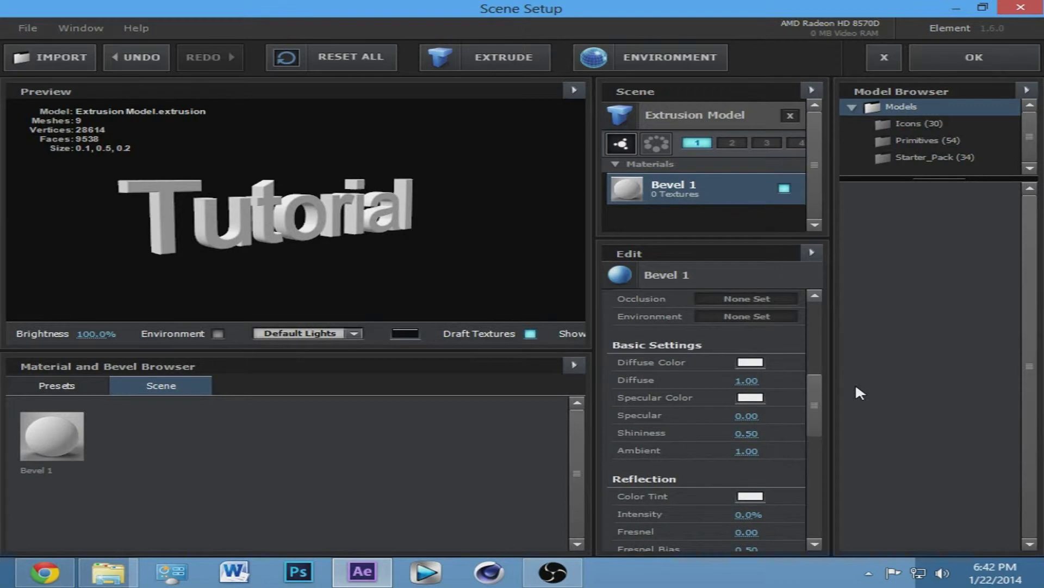
pyautogui.moveTo(498, 296)
pyautogui.mouseDown()
pyautogui.moveTo(410, 275)
pyautogui.moveTo(294, 190)
pyautogui.moveTo(395, 257)
pyautogui.moveTo(488, 293)
pyautogui.mouseUp()
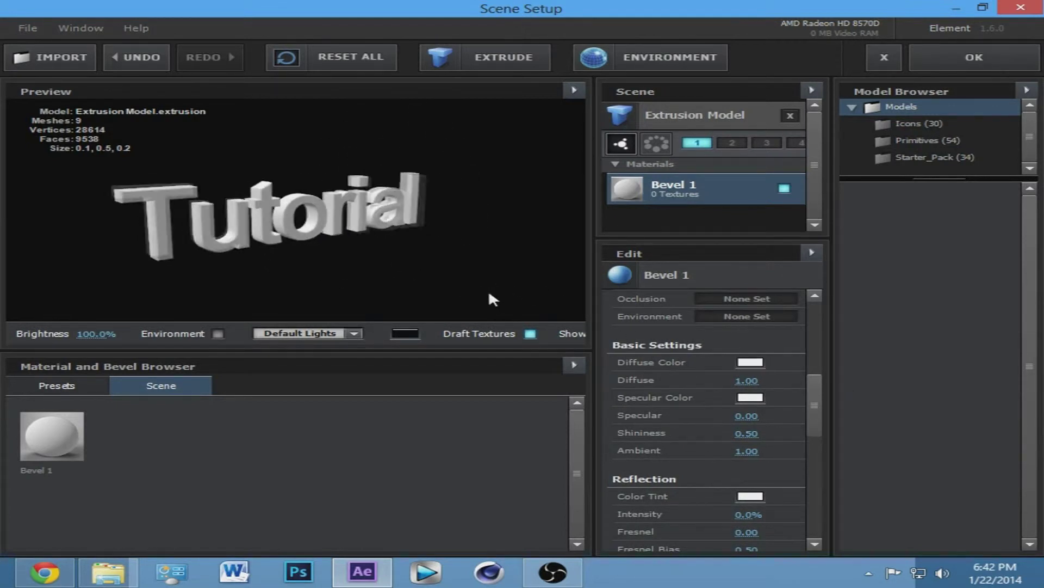
pyautogui.click(749, 363)
pyautogui.moveTo(660, 441); pyautogui.dragTo(564, 479)
pyautogui.click(906, 473)
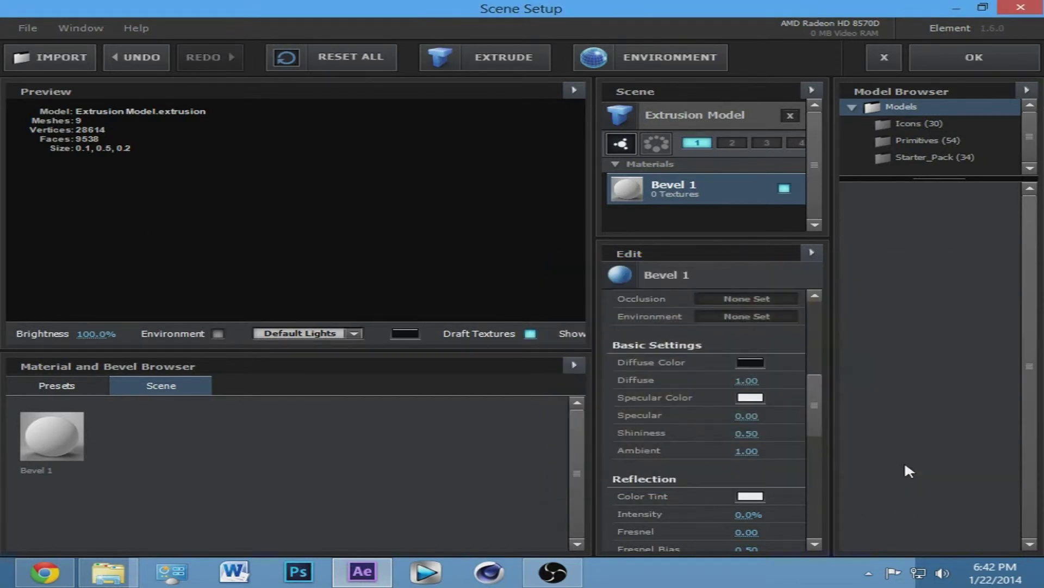
# - Set the Bevel 1 material's Reflection Intensity to 101% and its Reflection Fresnel to 1.00
pyautogui.scroll(-3, 815, 391)
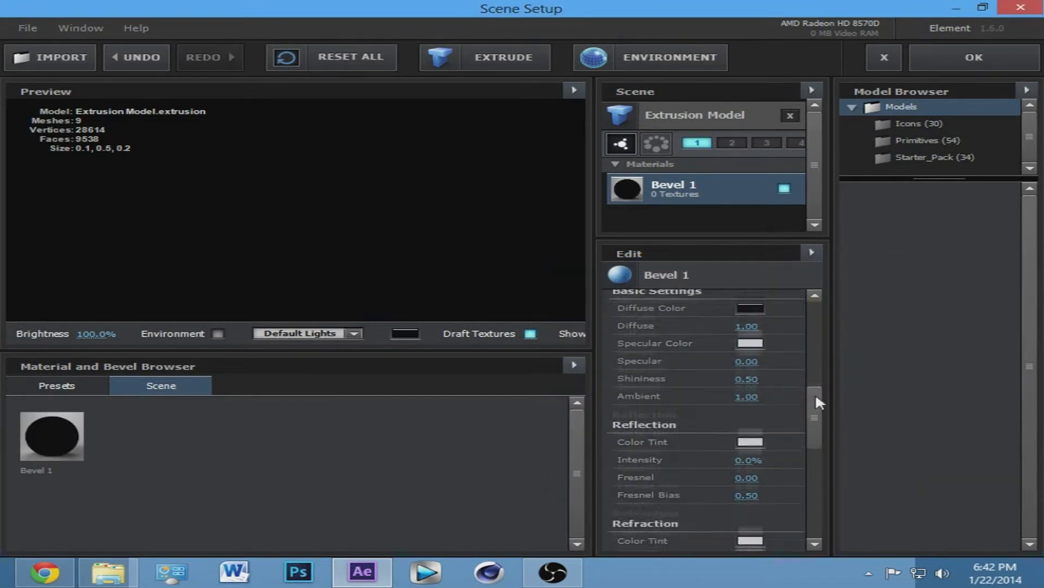
pyautogui.moveTo(748, 445); pyautogui.dragTo(849, 445)
pyautogui.scroll(-4, 818, 435)
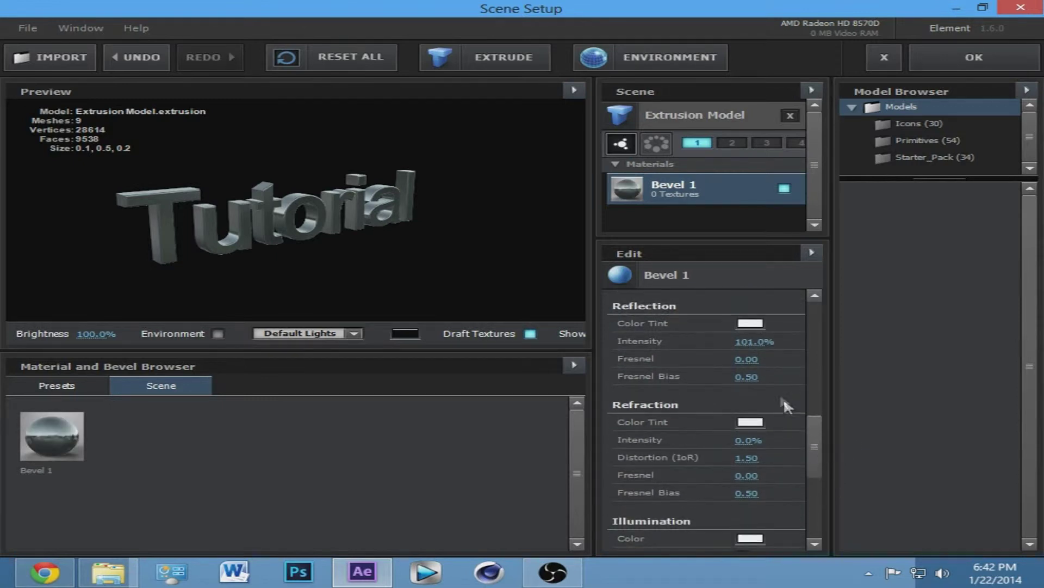
pyautogui.moveTo(745, 358); pyautogui.dragTo(846, 350)
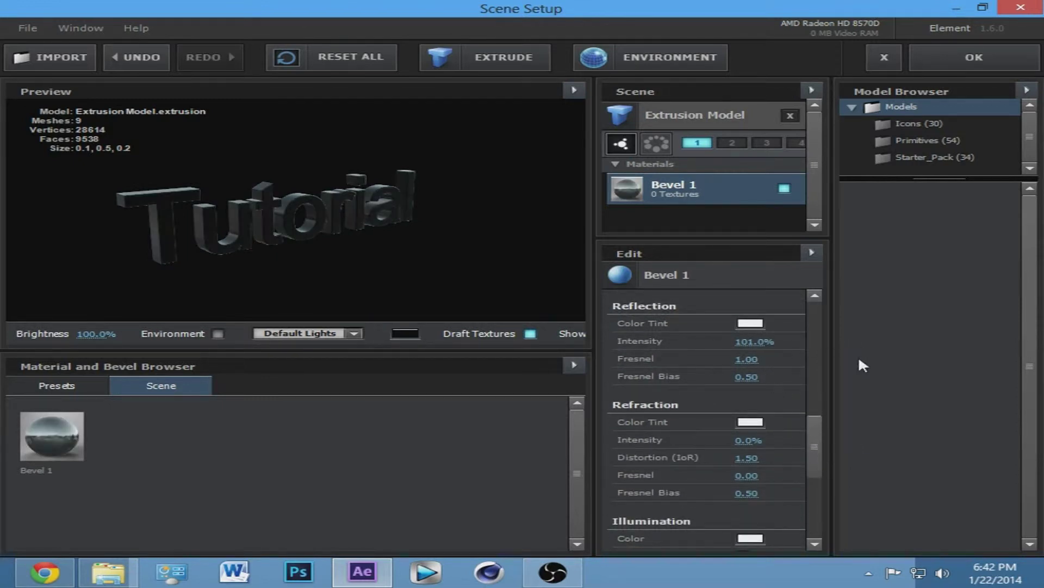
# - Set the Bevel 1 material's Refraction Intensity to 103% and lower its Refraction Fresnel
pyautogui.scroll(-1, 816, 424)
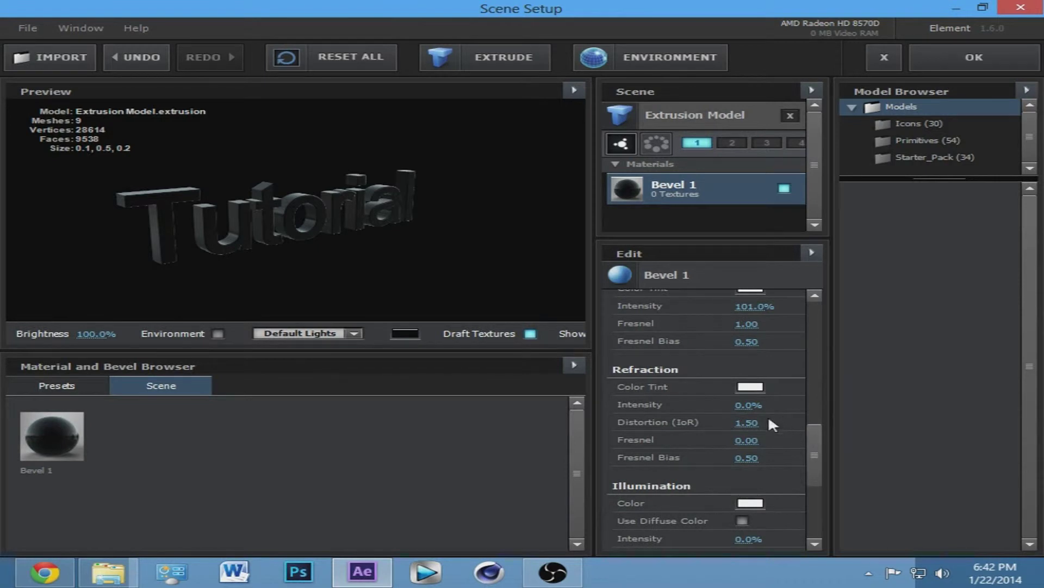
pyautogui.moveTo(747, 405); pyautogui.dragTo(843, 404)
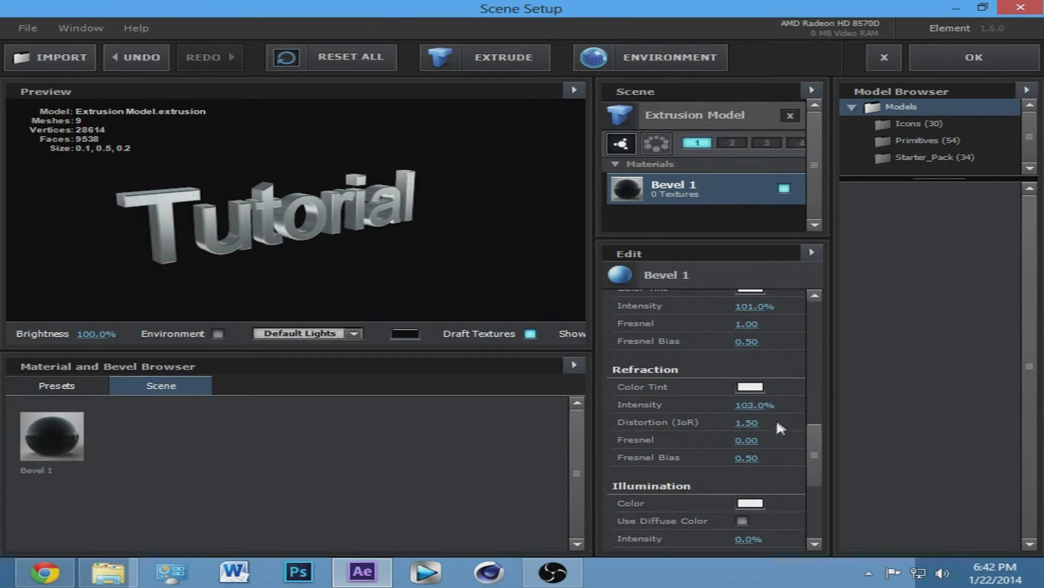
pyautogui.moveTo(750, 441); pyautogui.dragTo(642, 439)
pyautogui.scroll(-3, 632, 435)
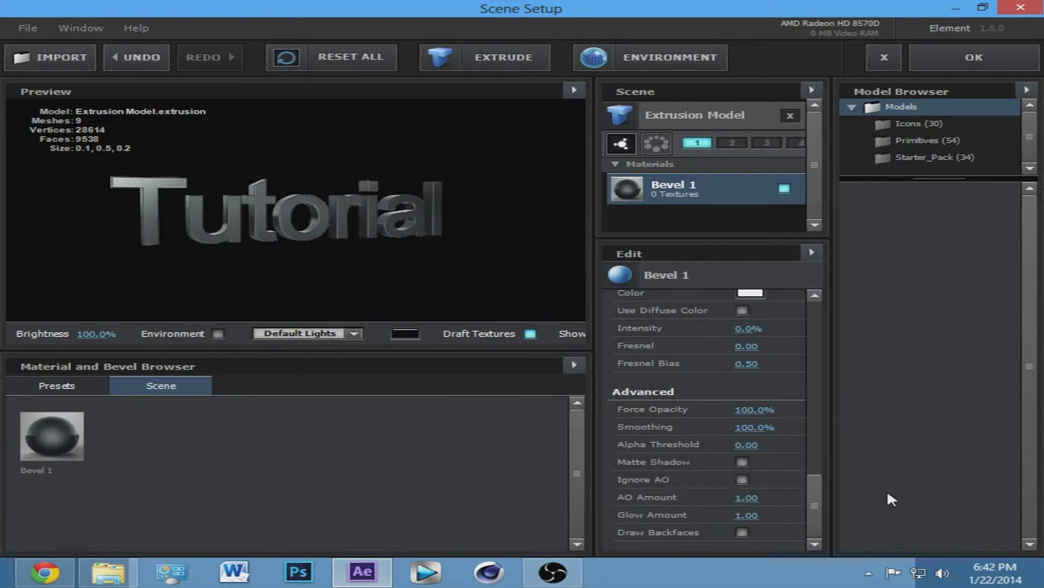
pyautogui.moveTo(496, 272); pyautogui.dragTo(466, 273)
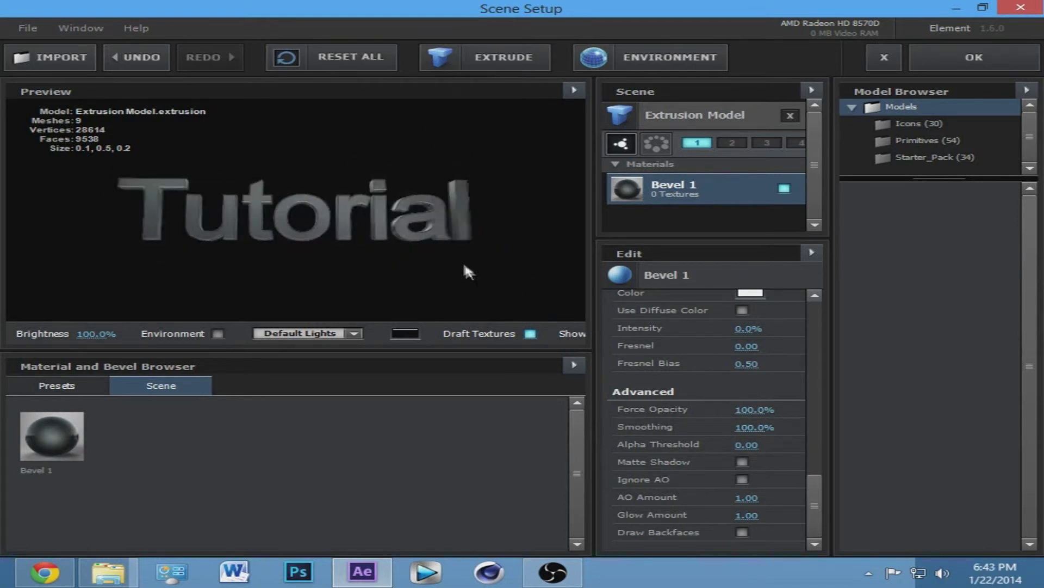
pyautogui.moveTo(826, 493); pyautogui.dragTo(819, 312)
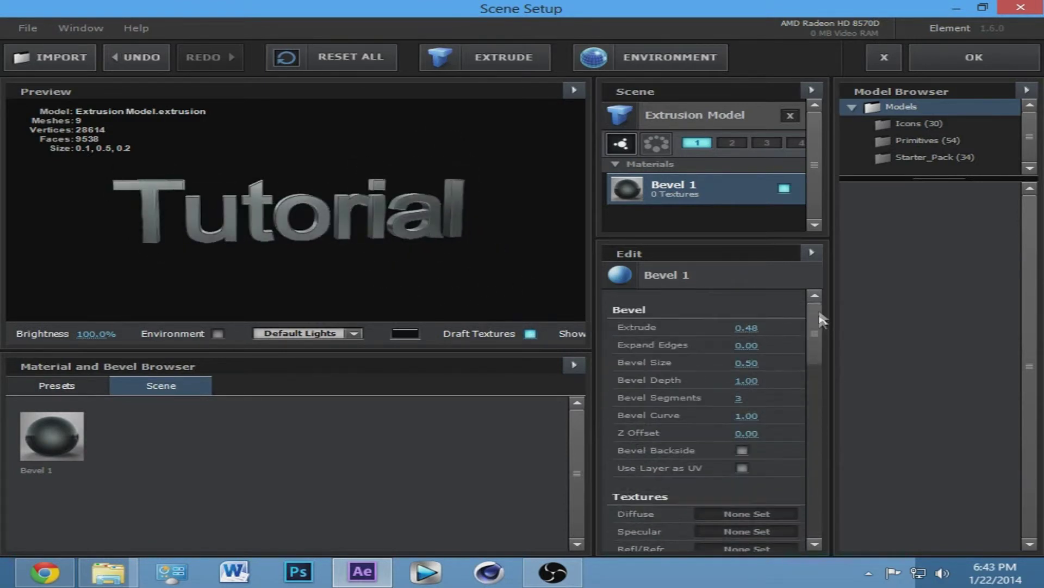
# - Duplicate the text extrusion model, assign the copy to group 2 and display the copy's extrusion settings
pyautogui.rightClick(710, 114)
pyautogui.click(743, 129)
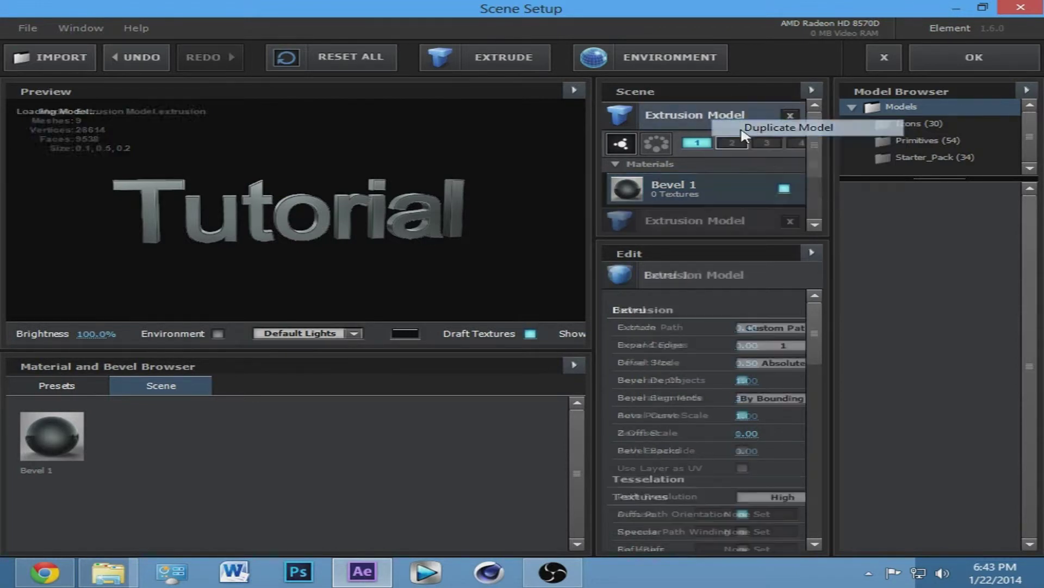
pyautogui.moveTo(817, 150); pyautogui.dragTo(823, 198)
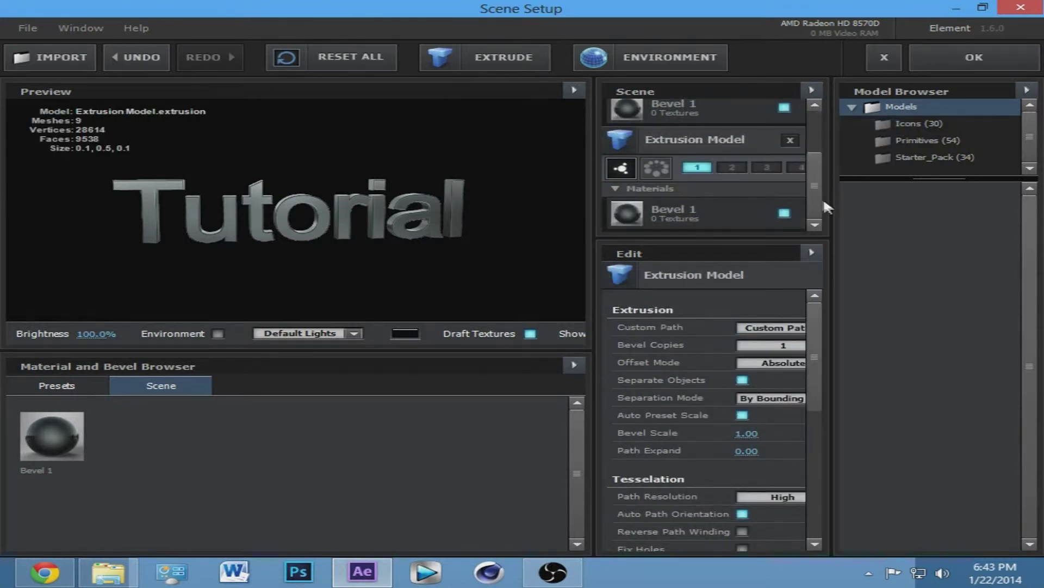
pyautogui.click(717, 215)
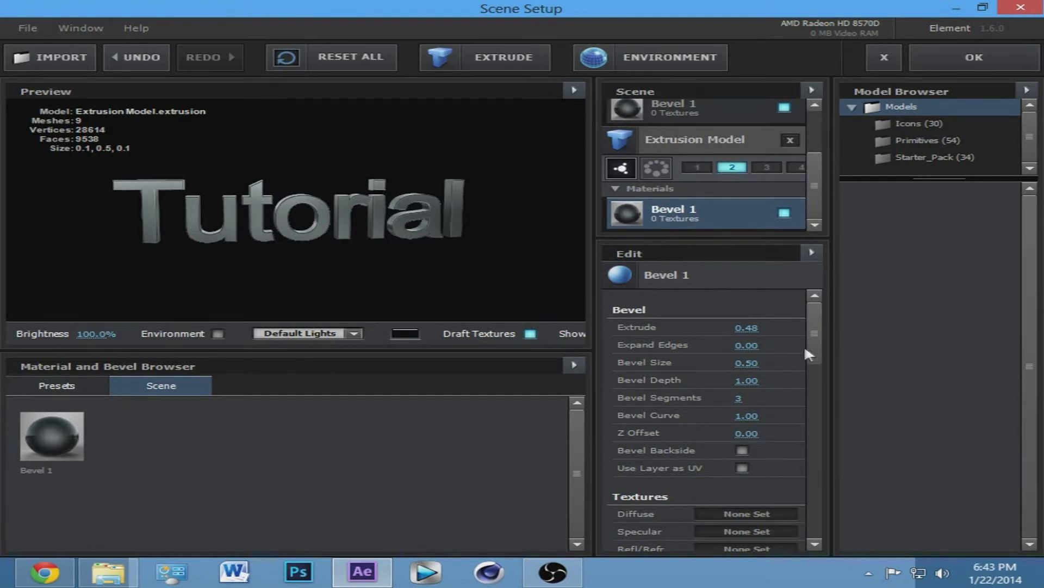
pyautogui.scroll(-1, 830, 348)
pyautogui.moveTo(816, 337); pyautogui.dragTo(726, 207)
pyautogui.click(685, 147)
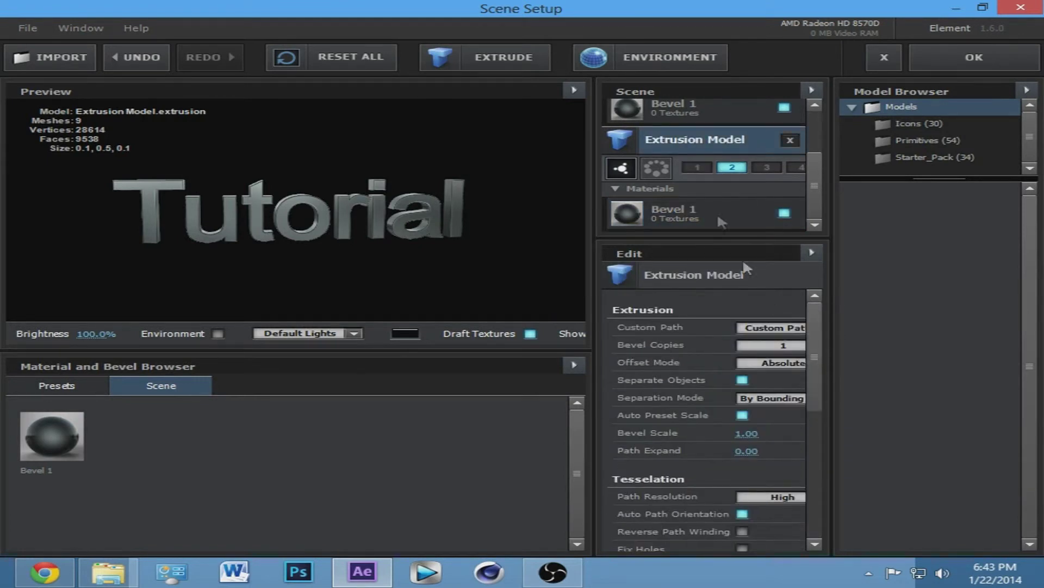
# - Switch the group 2 extrusion model's custom path to the Tru3 logo shape, inspect it from several angles and apply the scene setup
pyautogui.click(777, 326)
pyautogui.click(792, 349)
pyautogui.moveTo(347, 233); pyautogui.dragTo(442, 223)
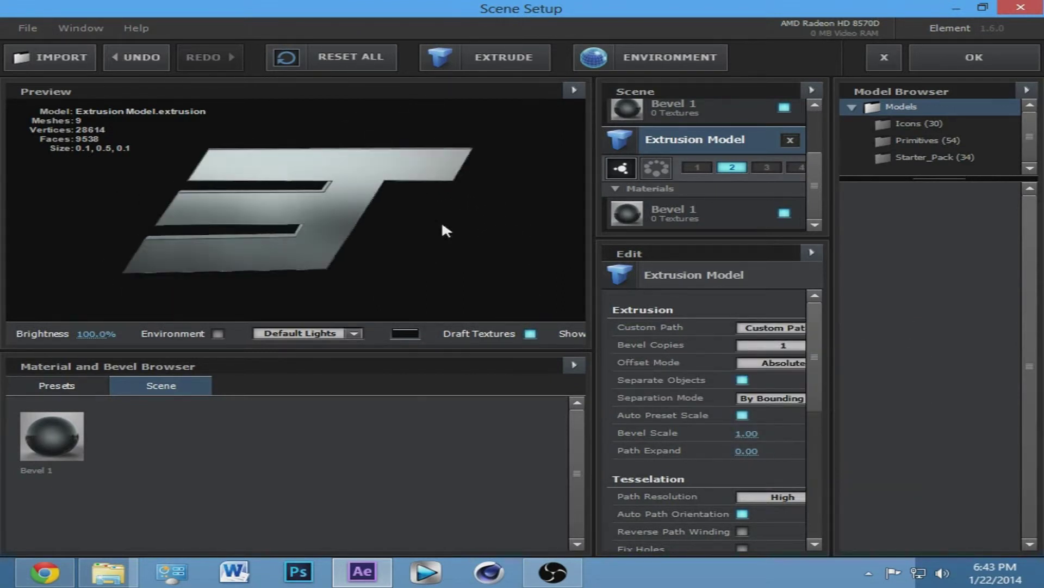
pyautogui.scroll(-5, 827, 335)
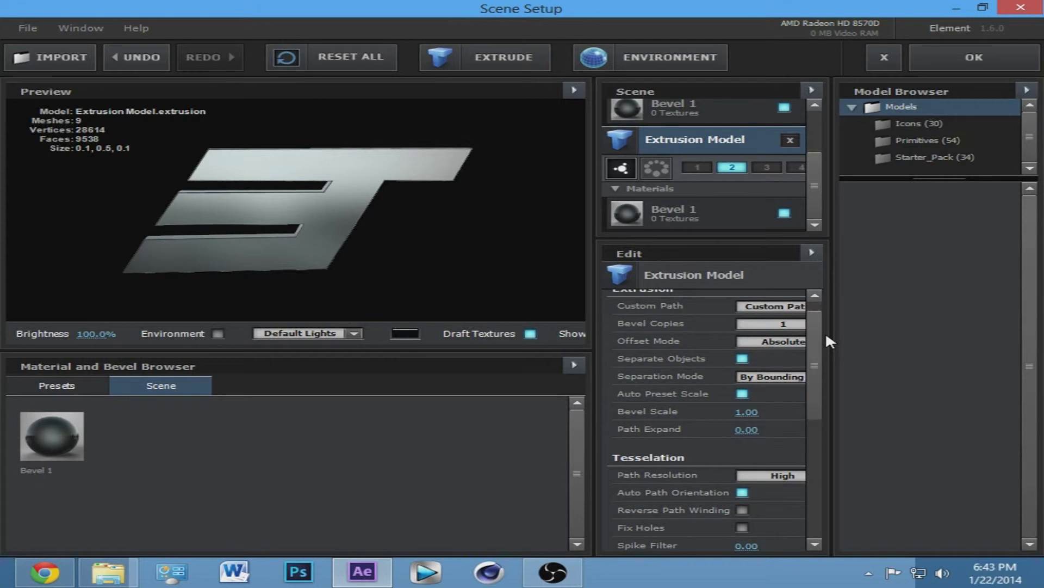
pyautogui.moveTo(443, 230); pyautogui.dragTo(410, 213)
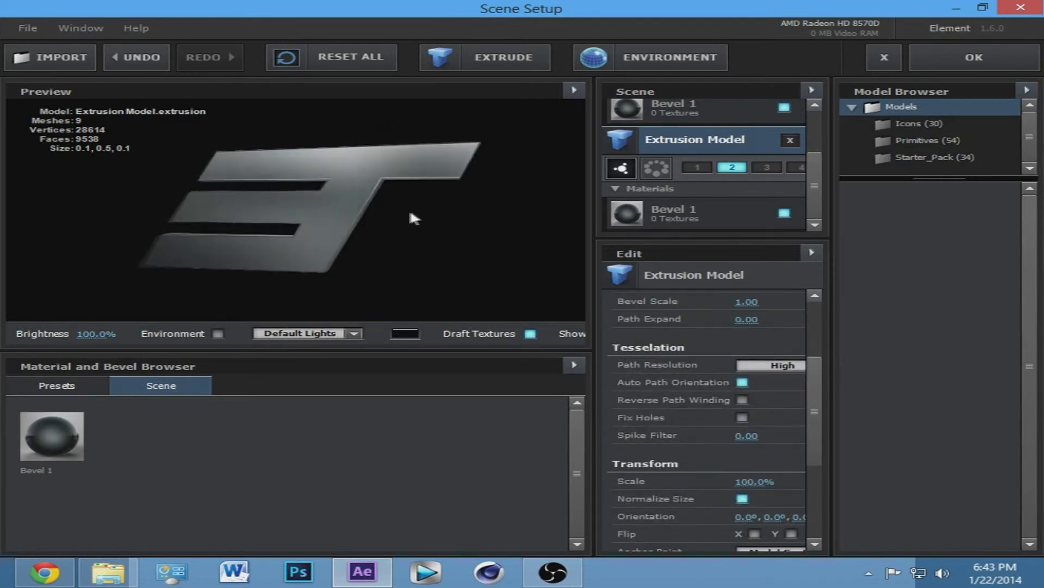
pyautogui.click(974, 49)
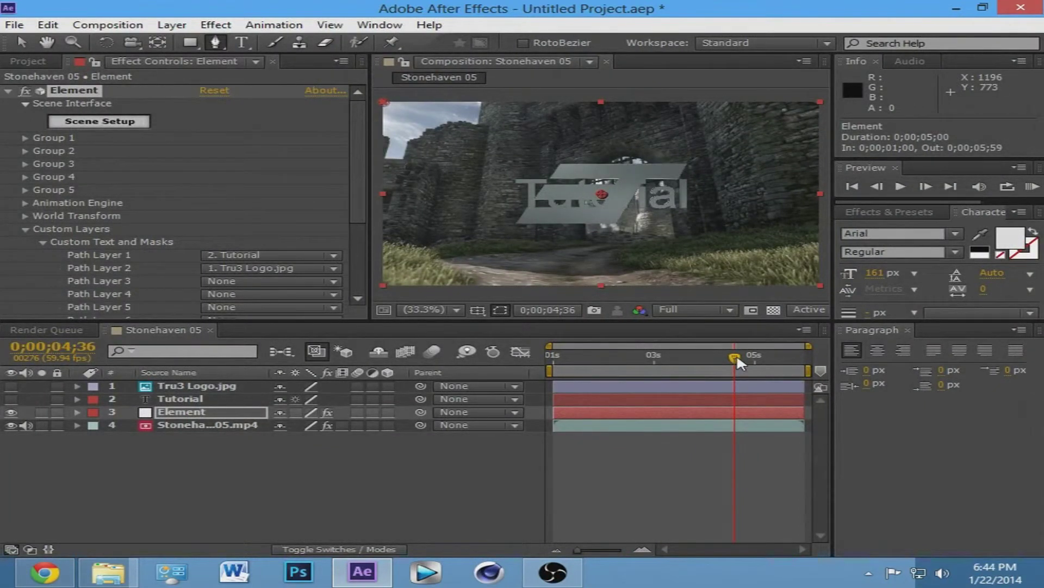
# - Go to 0;00;05;59 and display the 3D Camera Tracker points of the Stonehaven clip, with the Selection tool active
pyautogui.moveTo(736, 353); pyautogui.dragTo(820, 397)
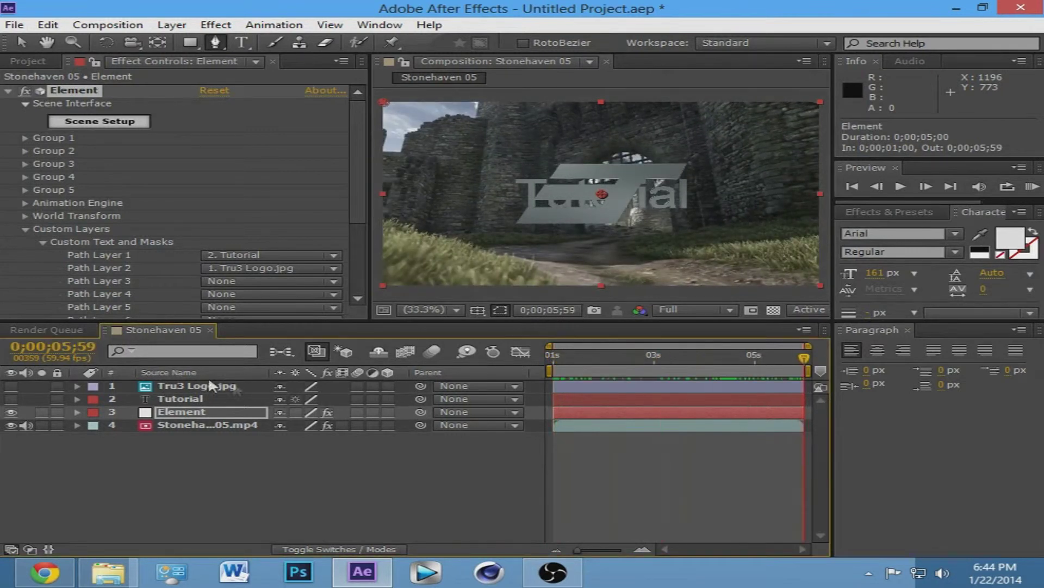
pyautogui.click(204, 424)
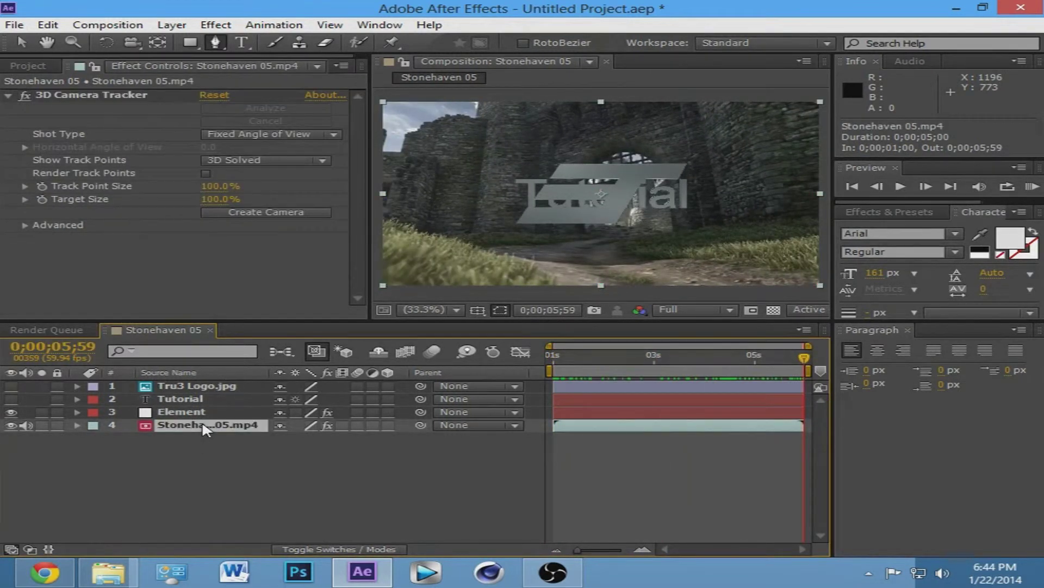
pyautogui.click(105, 95)
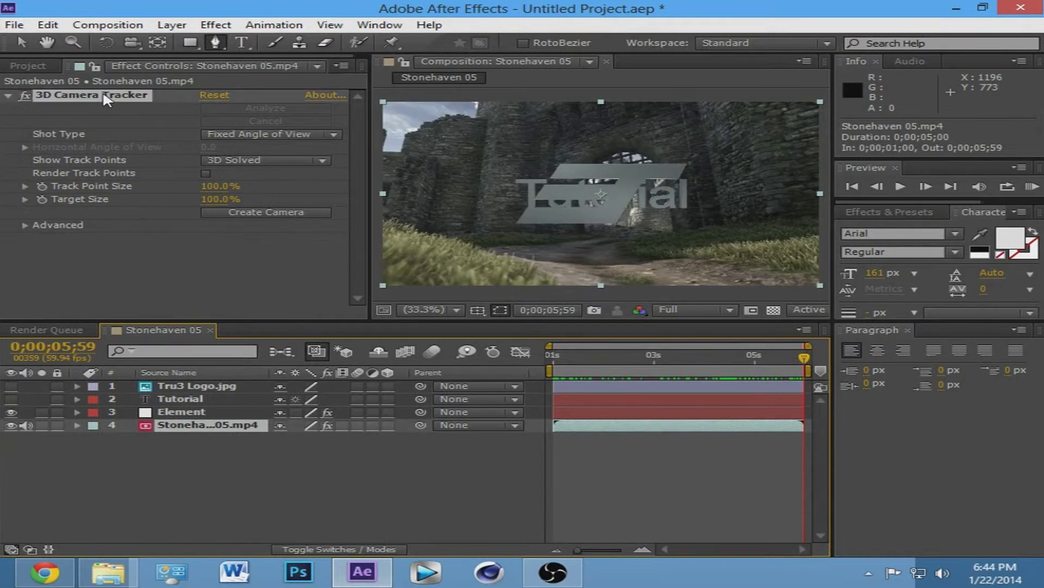
pyautogui.click(20, 43)
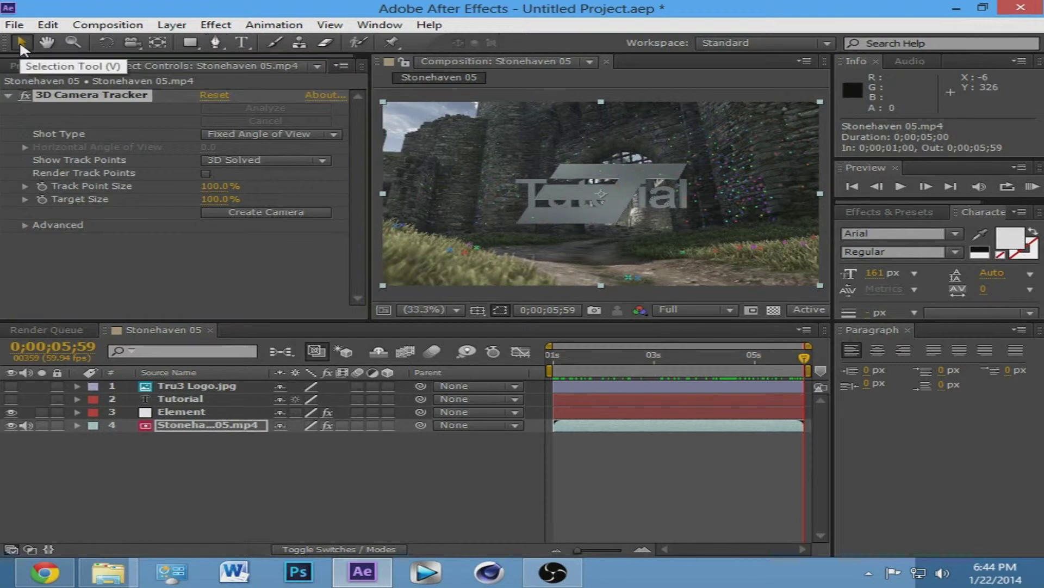
# - Target the track points on the ground path in front of the gate and create a text layer and camera from them
pyautogui.click(652, 269)
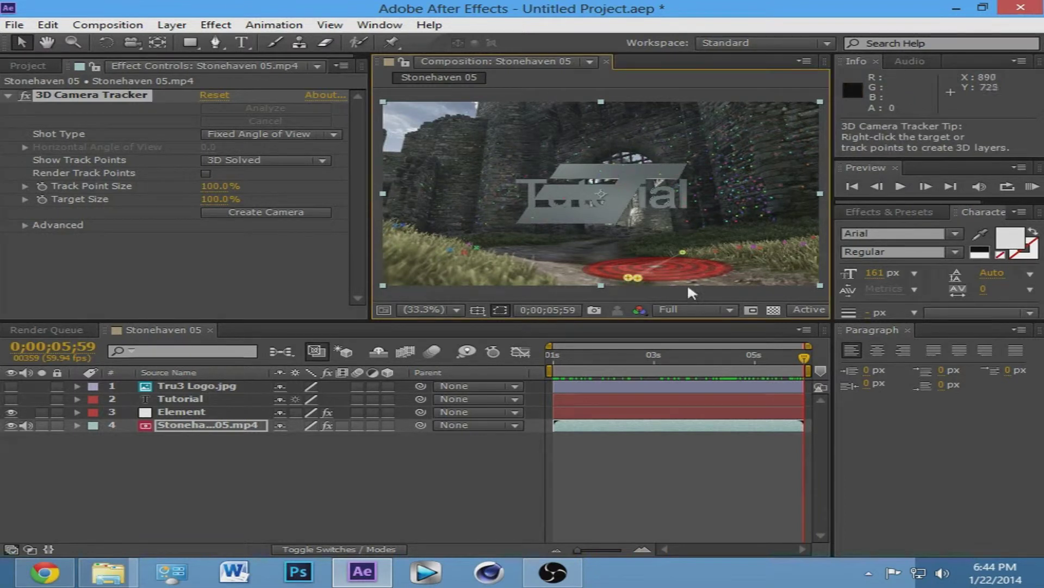
pyautogui.click(799, 252)
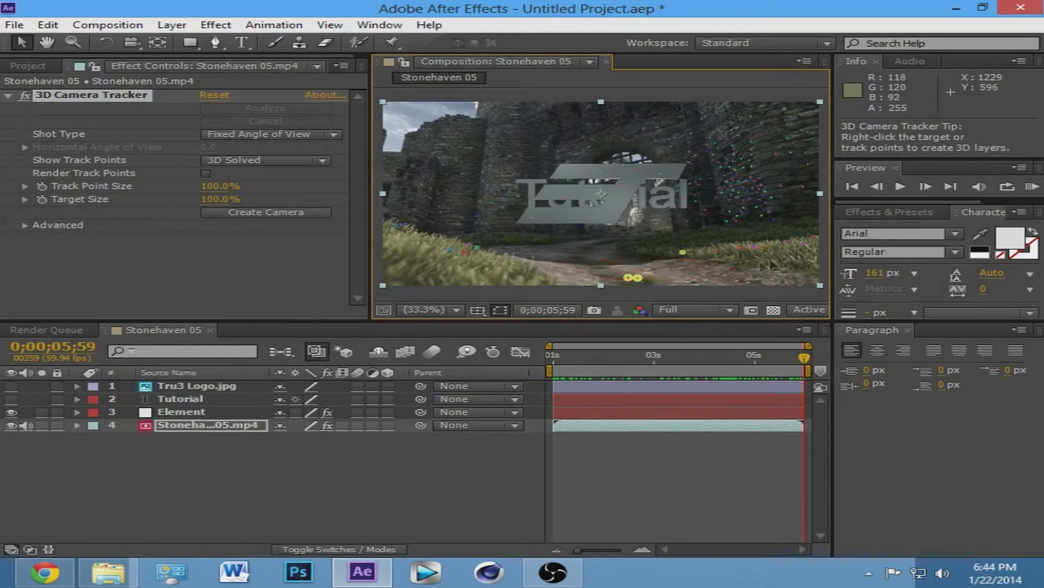
pyautogui.moveTo(687, 228)
pyautogui.mouseDown()
pyautogui.moveTo(776, 226)
pyautogui.moveTo(814, 245)
pyautogui.mouseUp()
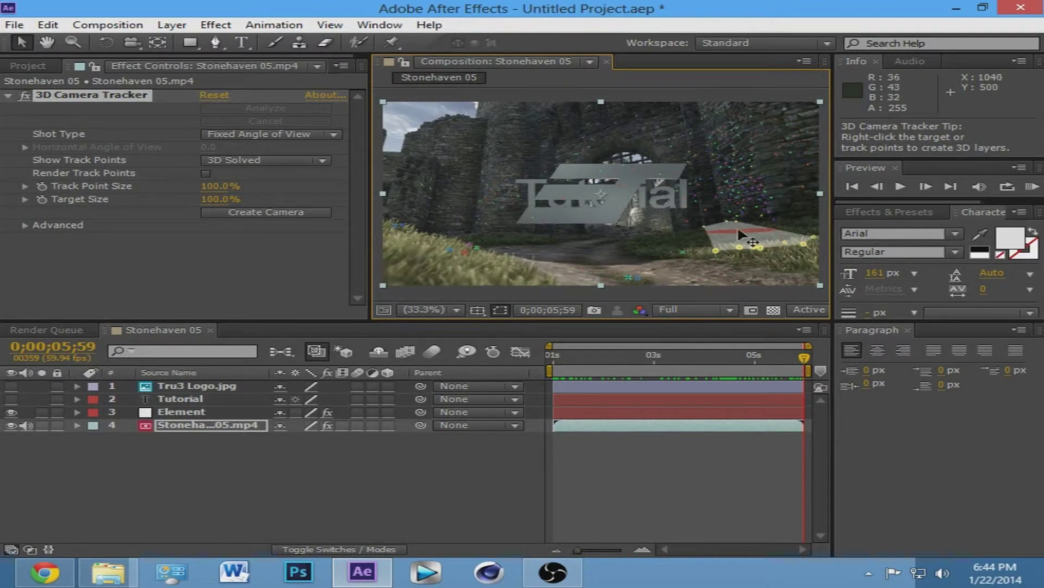
pyautogui.click(639, 270)
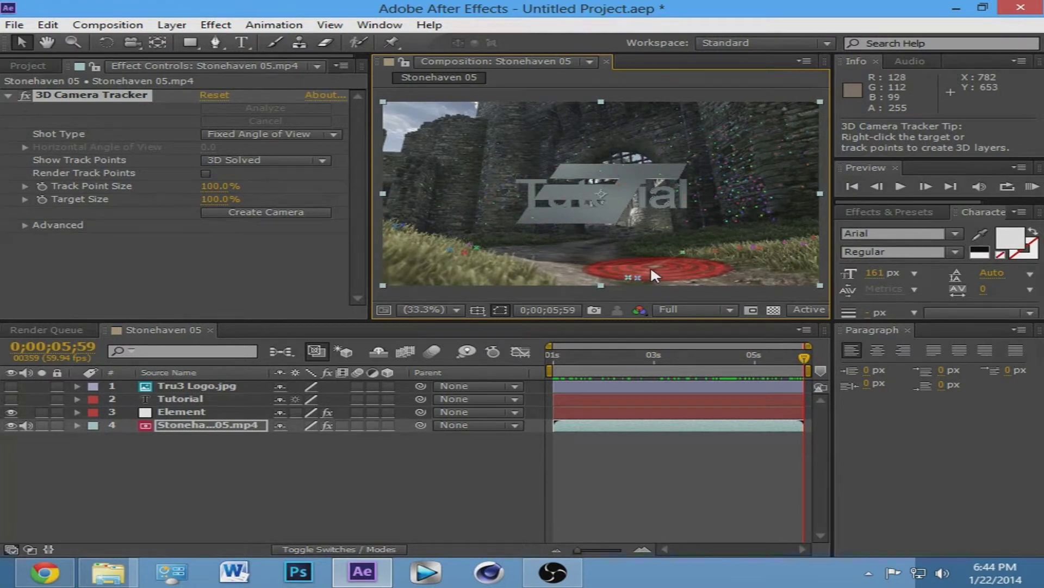
pyautogui.rightClick(654, 268)
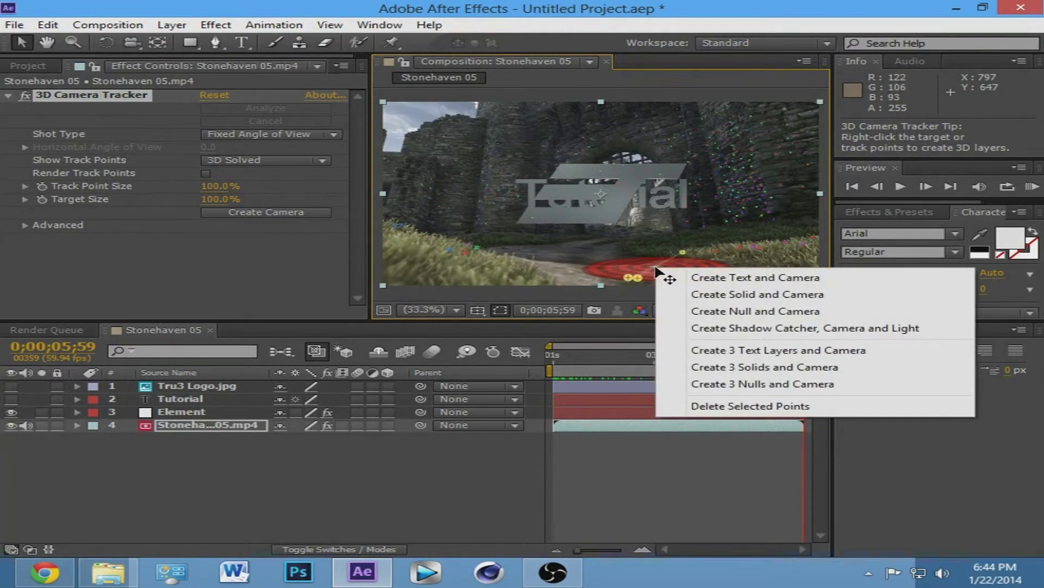
pyautogui.click(728, 279)
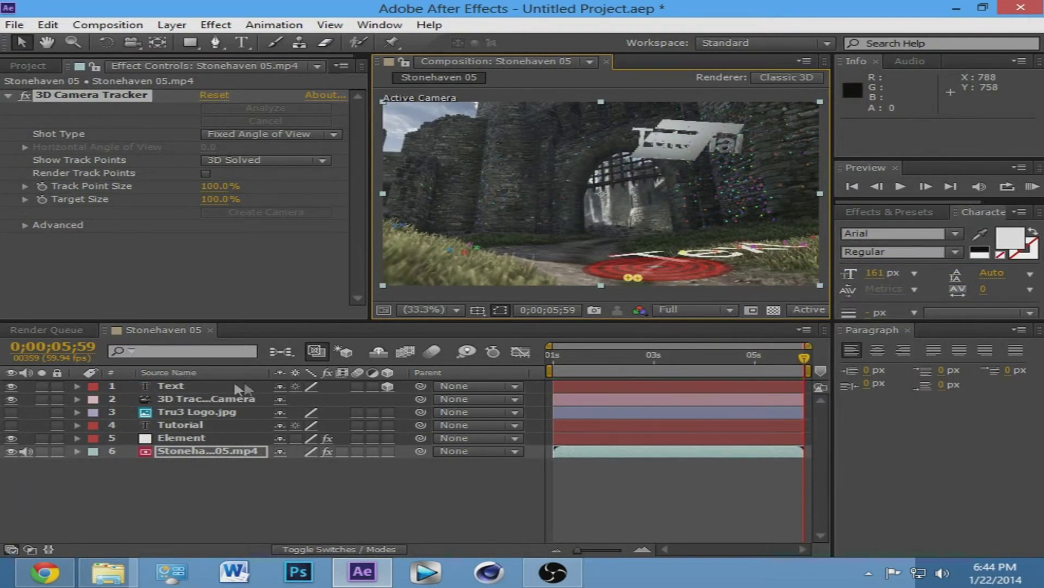
# - Delete the placeholder Text layer and select the 3D Tracker Camera layer
pyautogui.click(208, 385)
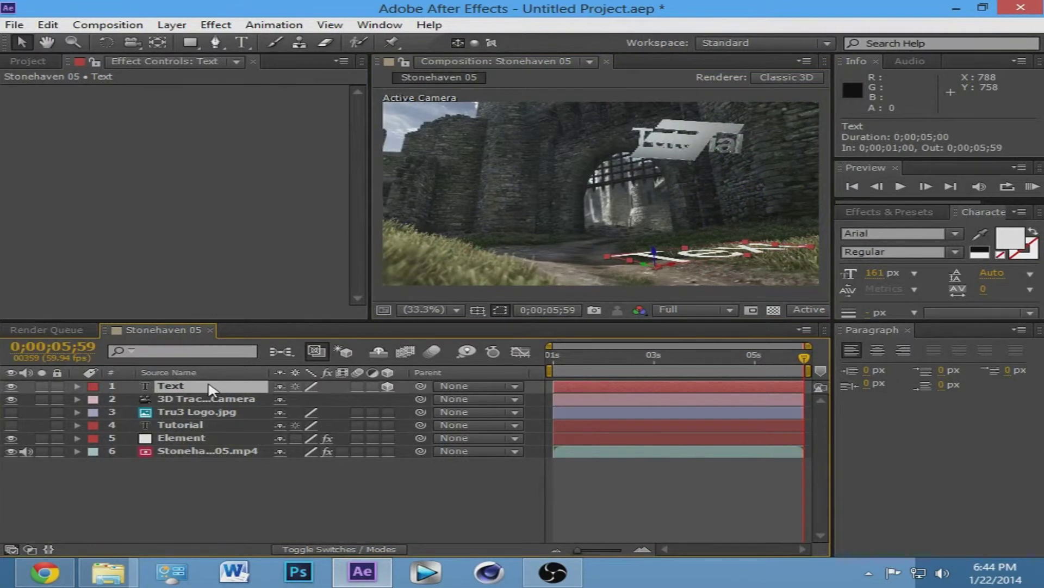
pyautogui.press('Delete')
pyautogui.click(208, 386)
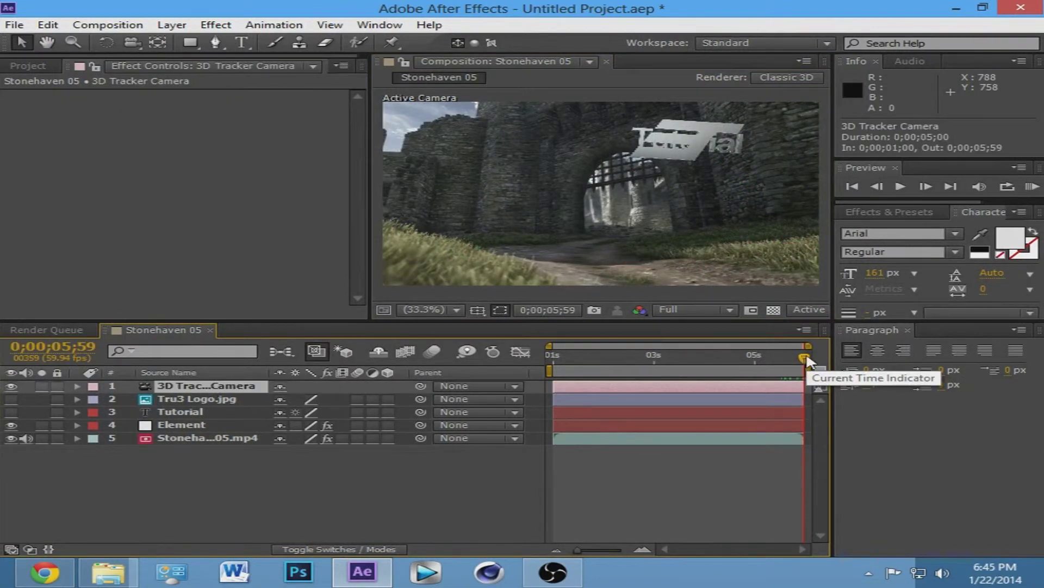
# - Scrub through the timeline to check how the models follow the tracked camera, stopping at 0;00;02;10
pyautogui.moveTo(804, 359); pyautogui.dragTo(632, 357)
pyautogui.moveTo(605, 391); pyautogui.dragTo(825, 436)
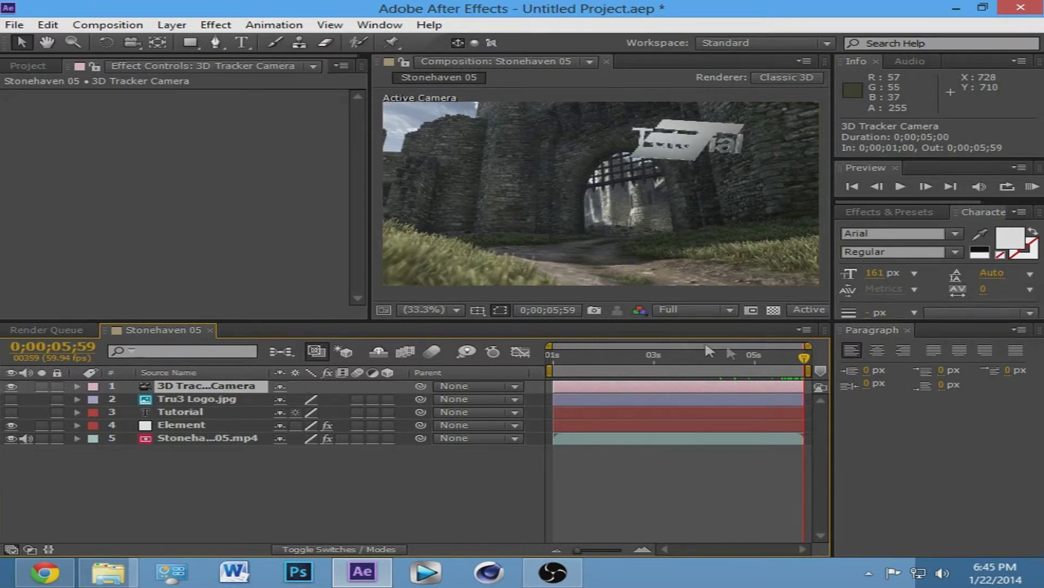
pyautogui.moveTo(794, 357); pyautogui.dragTo(611, 389)
# - Set the Element effect's Group 1 Particle Replicator Position XY to 539.0, 604.0 and Position Z to -10.0
pyautogui.click(173, 426)
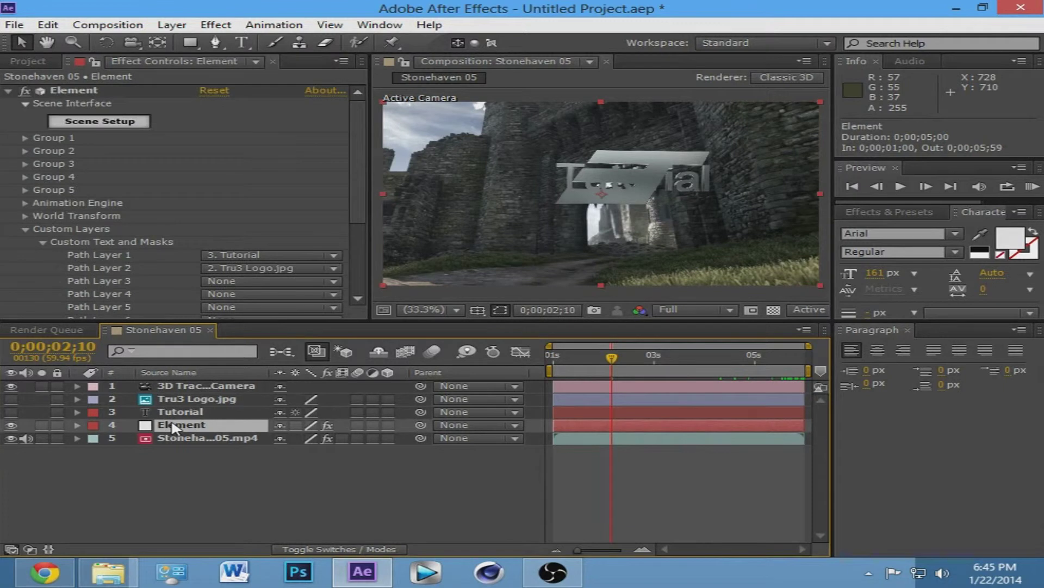
pyautogui.click(24, 138)
pyautogui.click(42, 151)
pyautogui.moveTo(362, 126); pyautogui.dragTo(361, 136)
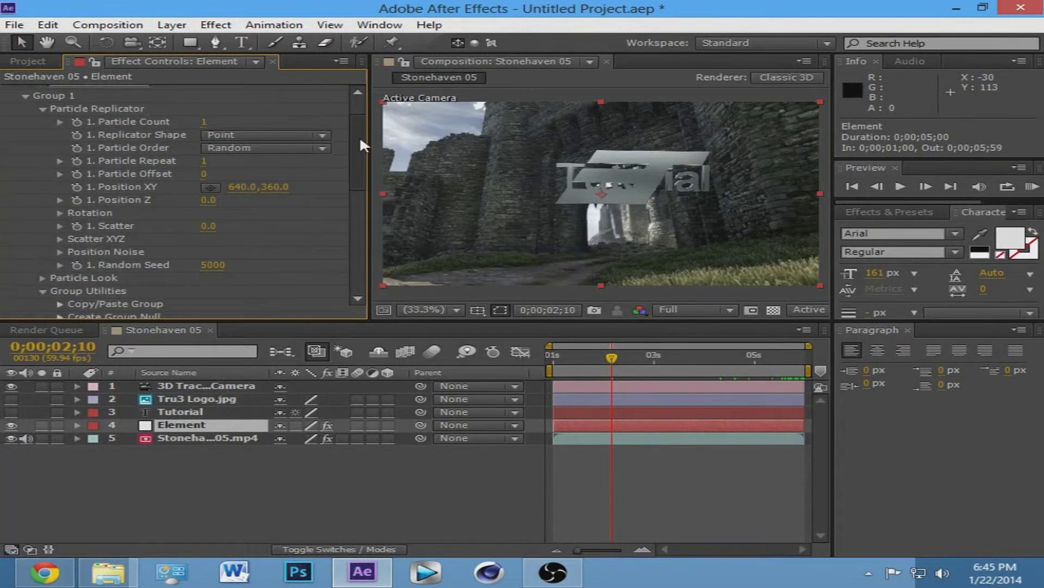
pyautogui.moveTo(234, 186); pyautogui.dragTo(6, 237)
pyautogui.moveTo(210, 187); pyautogui.dragTo(204, 193)
pyautogui.moveTo(281, 188); pyautogui.dragTo(585, 172)
pyautogui.moveTo(208, 206); pyautogui.dragTo(457, 178)
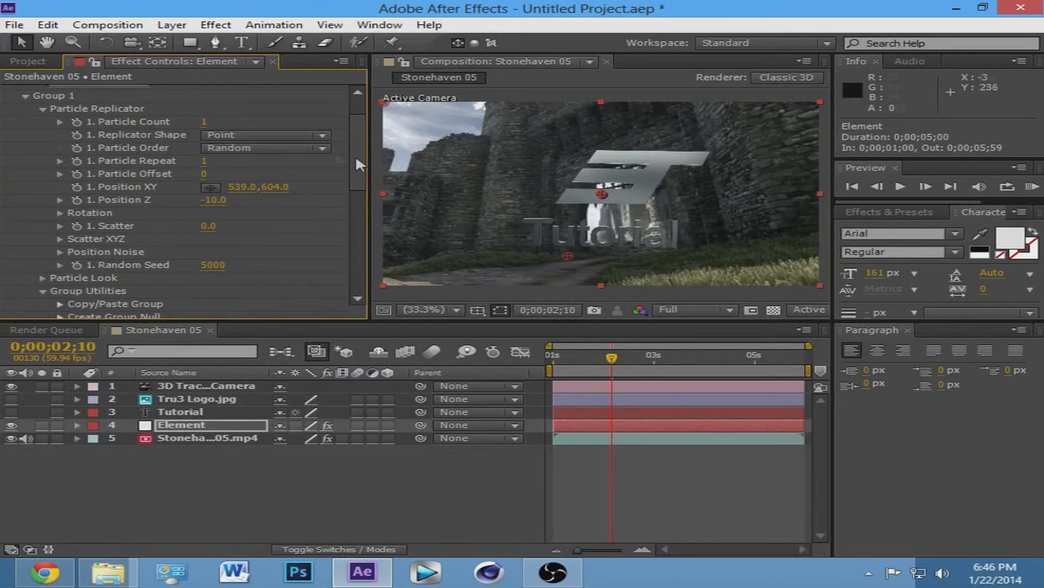
# - Set Group 2's Particle Replicator Position XY to 633.0, 360.0 and check the placement at 0;00;03;09
pyautogui.click(25, 96)
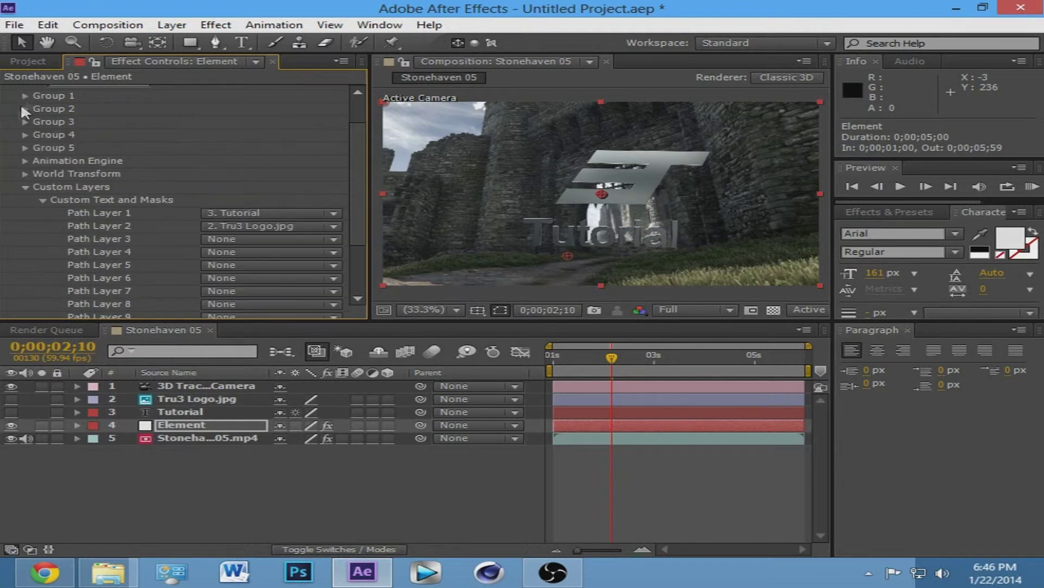
pyautogui.click(25, 109)
pyautogui.click(42, 121)
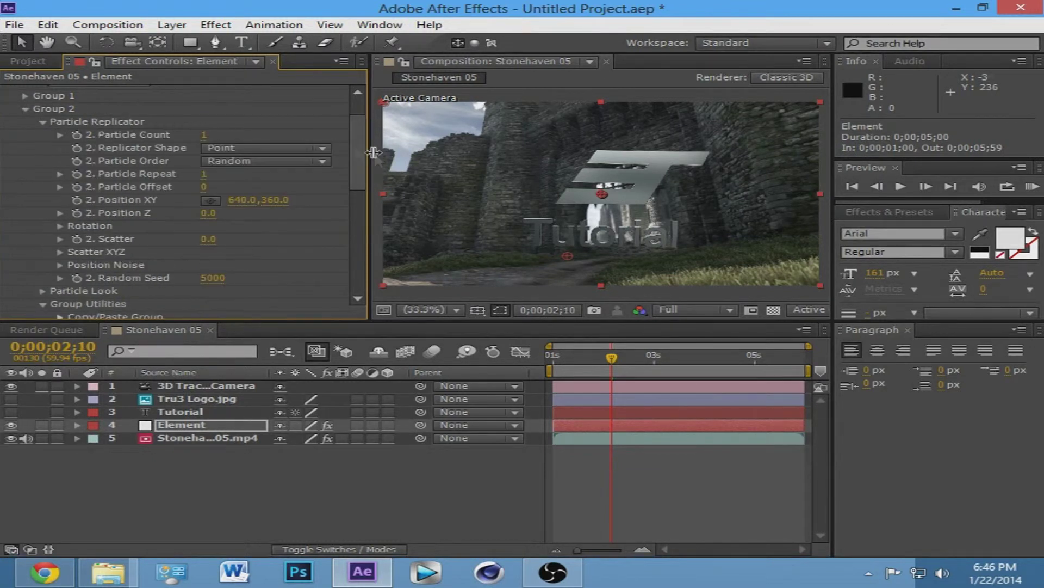
pyautogui.scroll(-3, 327, 150)
pyautogui.moveTo(238, 130); pyautogui.dragTo(235, 132)
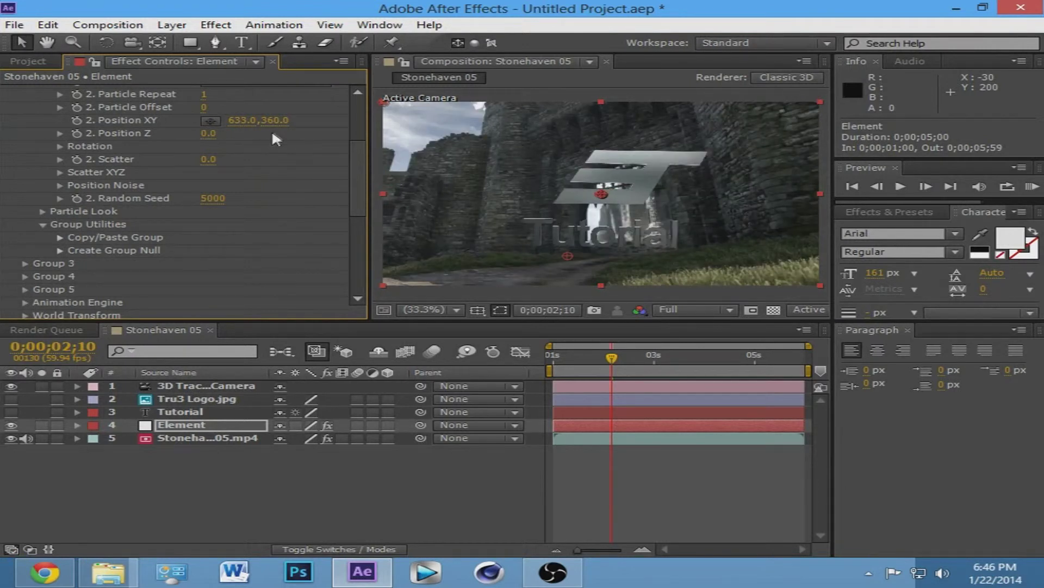
pyautogui.scroll(5, 360, 152)
pyautogui.moveTo(612, 358); pyautogui.dragTo(663, 357)
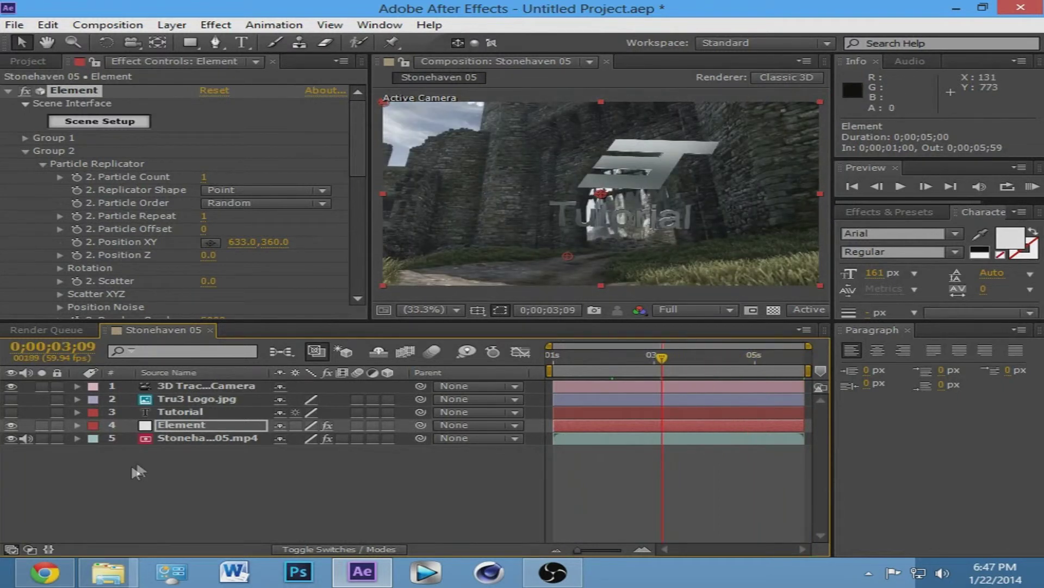
# - Duplicate the Stonehaven clip layer and delete the 3D Camera Tracker effect from the lower copy
pyautogui.click(186, 438)
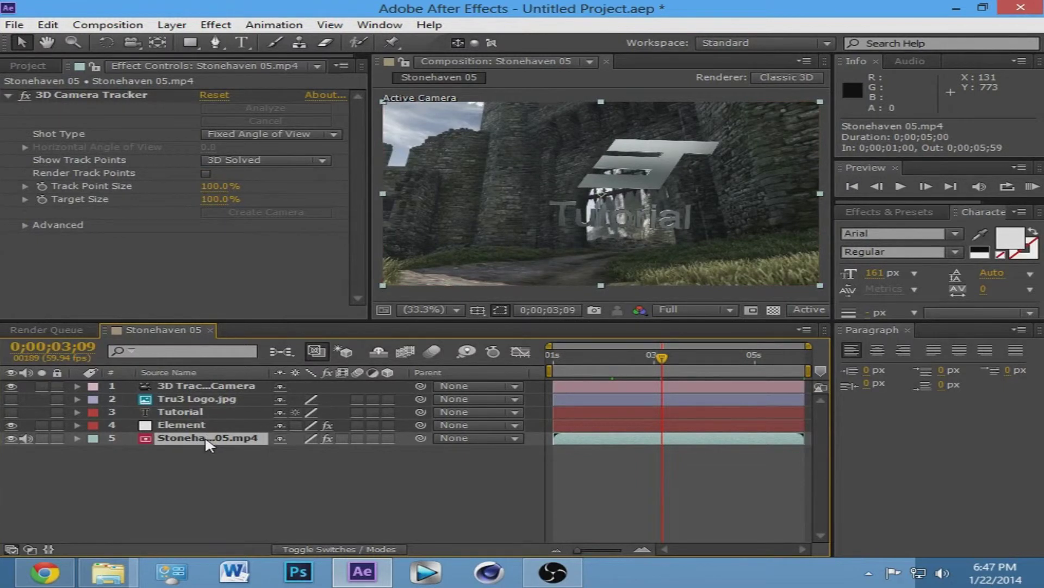
pyautogui.hotkey('ctrl', 'd')
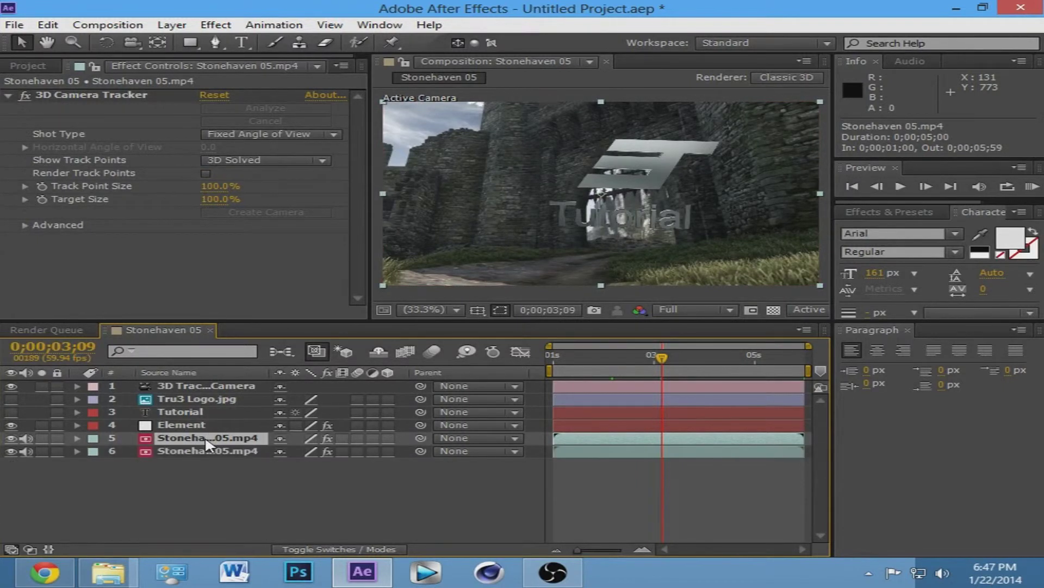
pyautogui.click(211, 451)
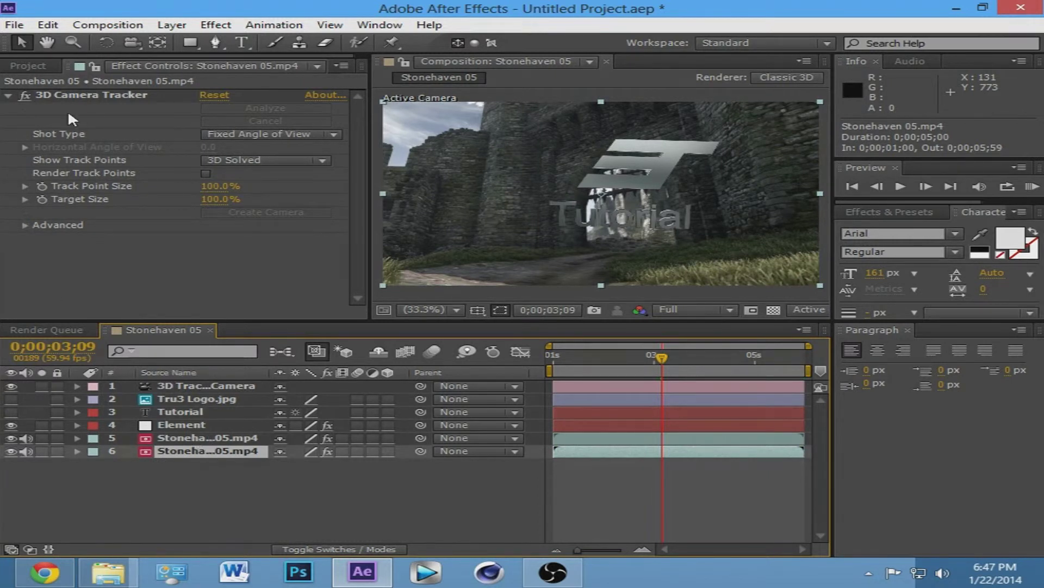
pyautogui.click(97, 96)
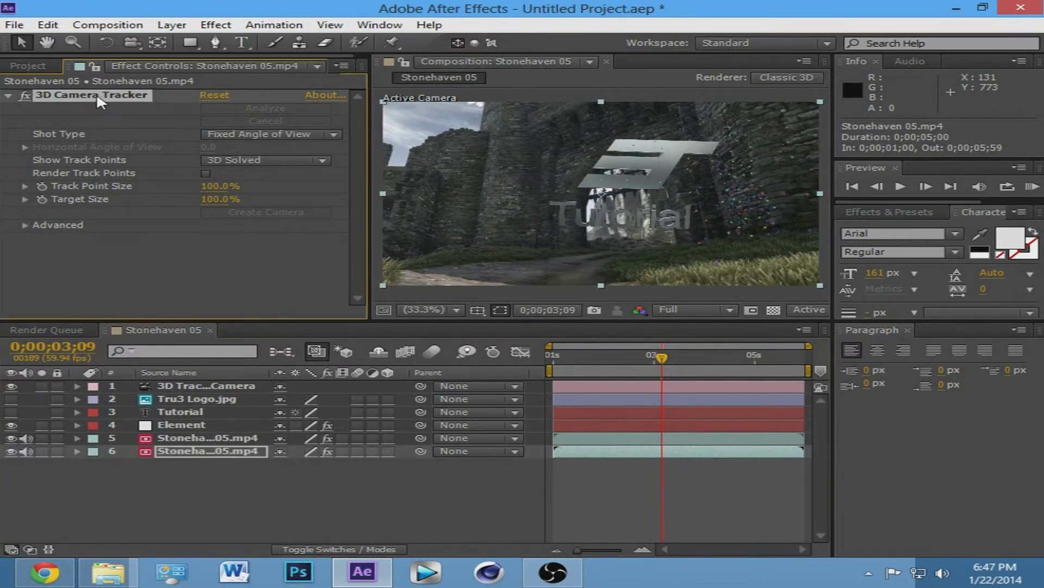
pyautogui.press('Delete')
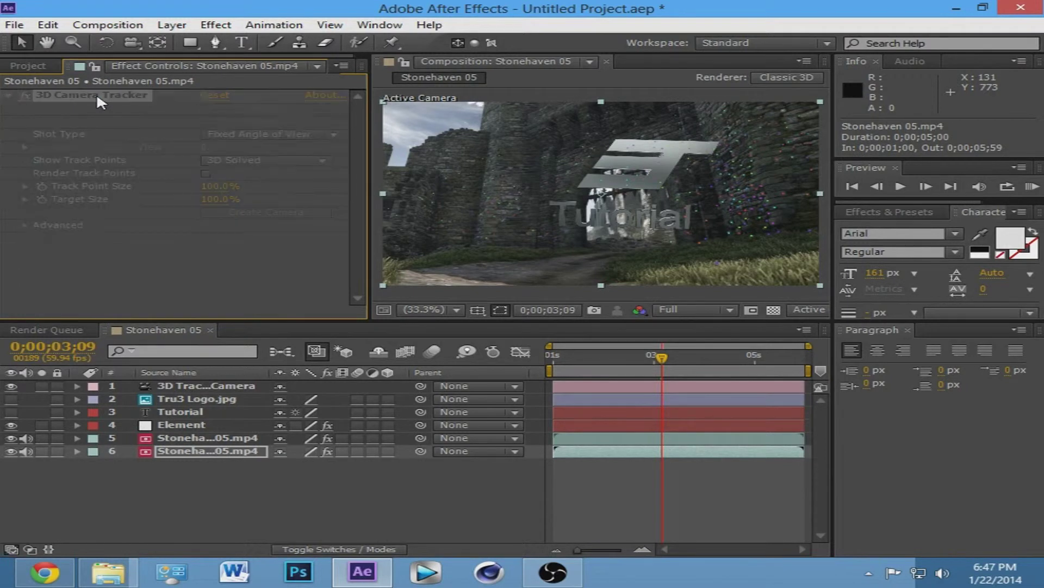
pyautogui.click(219, 442)
pyautogui.click(226, 453)
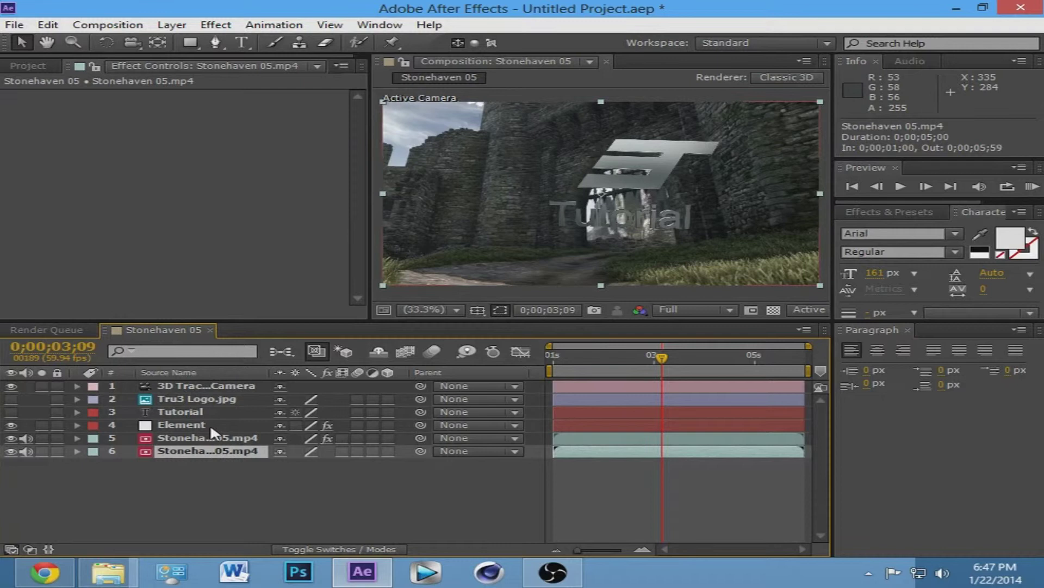
# - Rename the lower Stonehaven clip layer as environment
pyautogui.rightClick(200, 452)
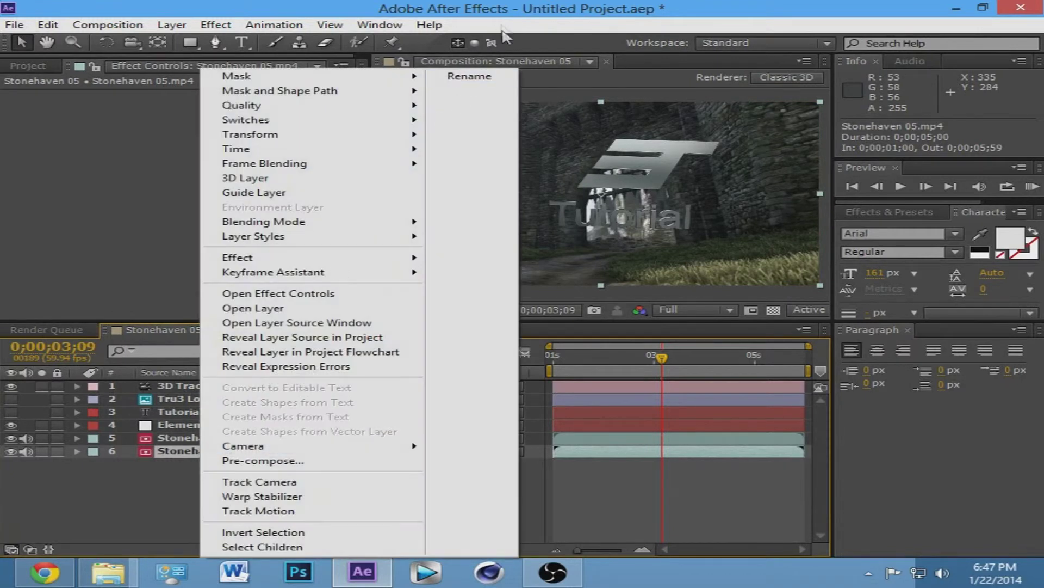
pyautogui.click(475, 76)
pyautogui.press('BackSpace')
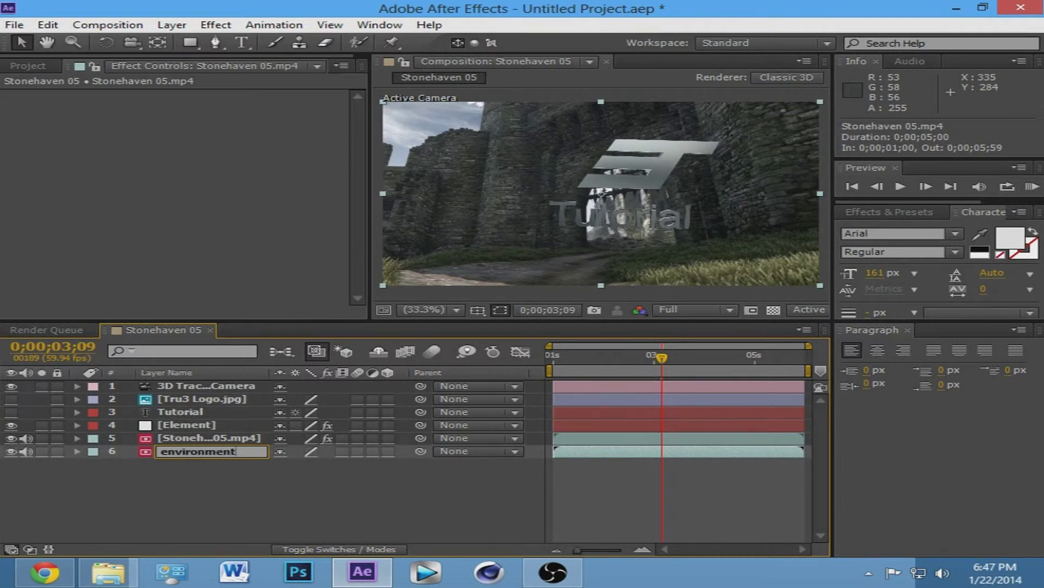
pyautogui.write('environment')
pyautogui.press('Return')
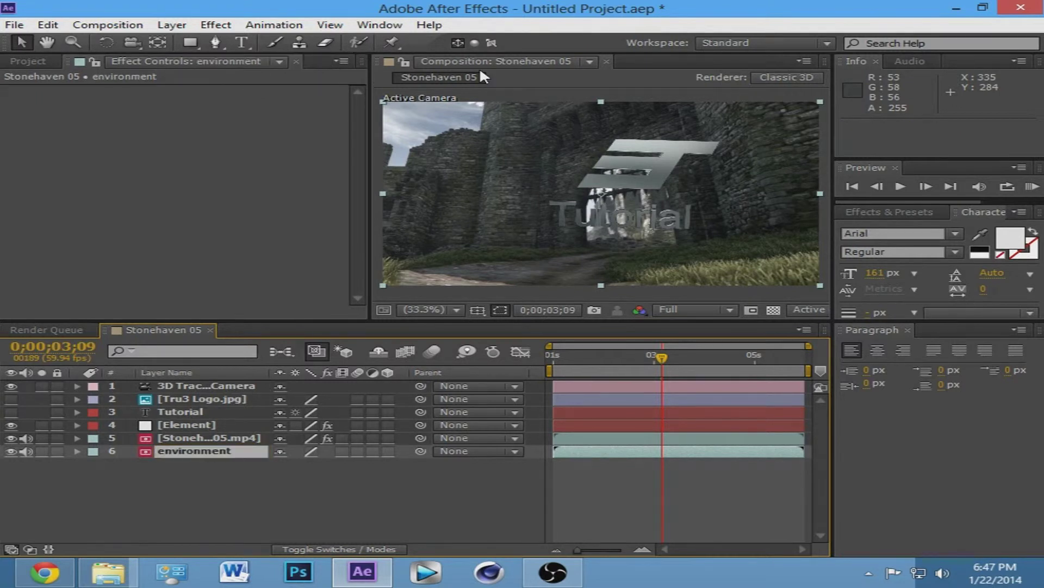
# - Assign the environment layer as Layer 1 in the Element effect's Custom Texture Maps
pyautogui.click(244, 439)
pyautogui.click(223, 426)
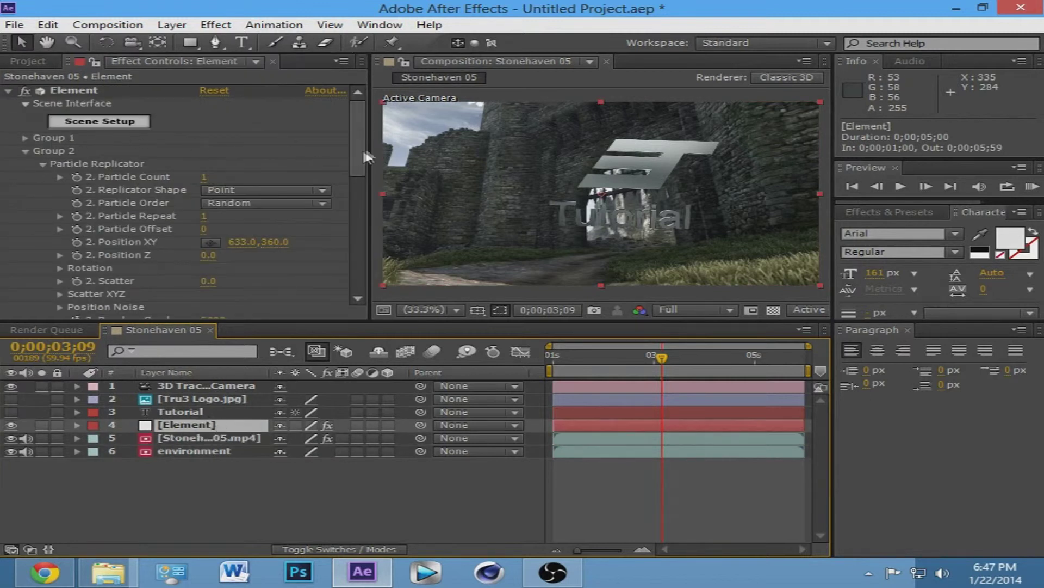
pyautogui.moveTo(361, 133); pyautogui.dragTo(367, 238)
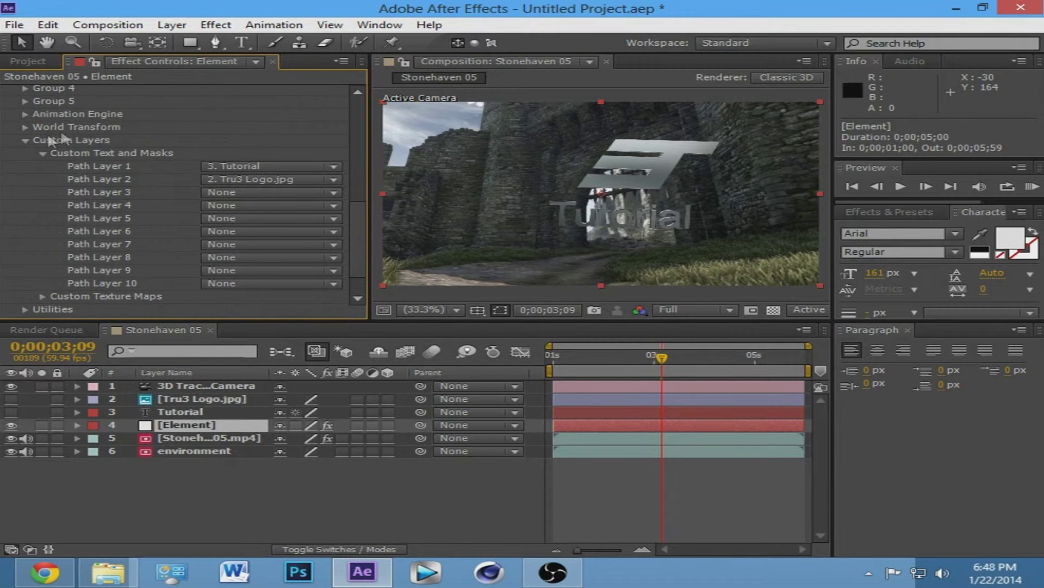
pyautogui.click(42, 296)
pyautogui.scroll(-3, 321, 246)
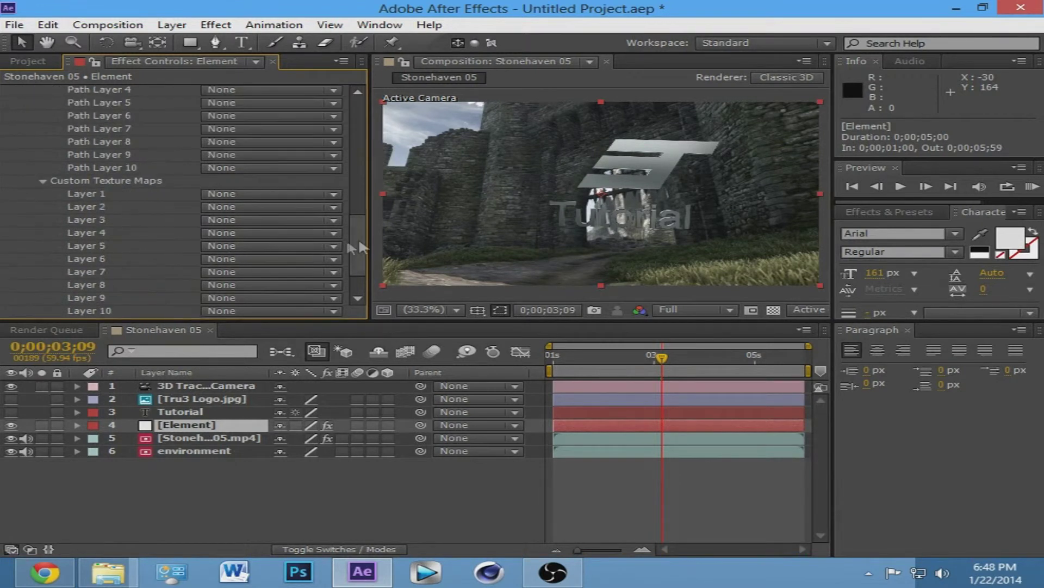
pyautogui.click(324, 195)
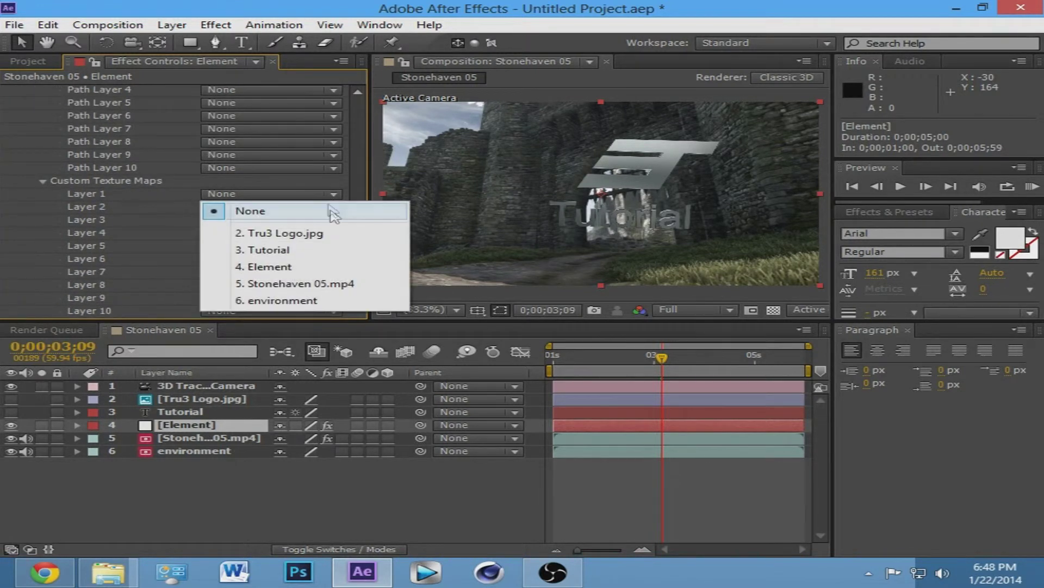
pyautogui.click(299, 301)
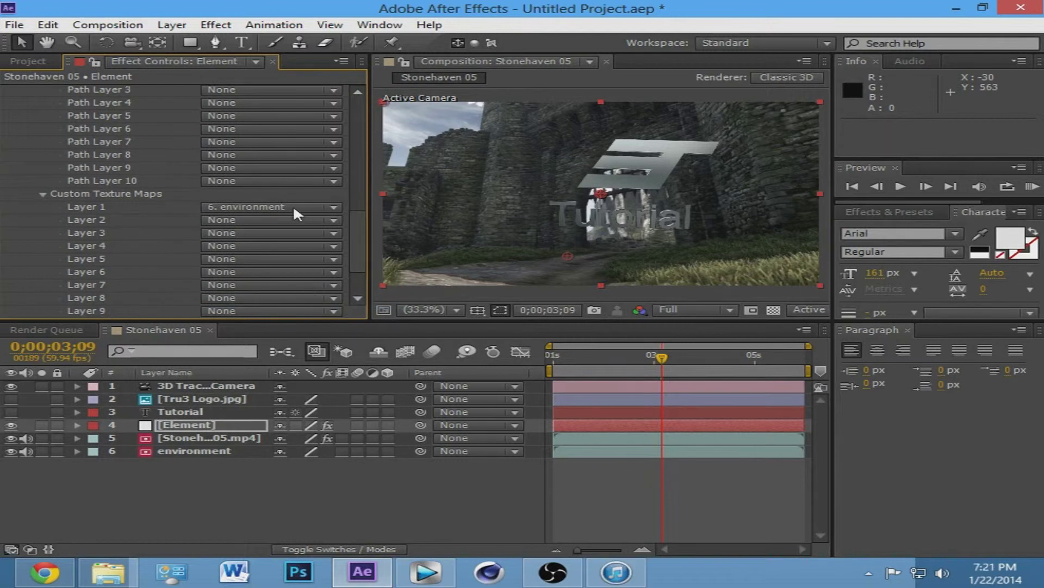
# - In Element's Scene Setup, set the environment texture to Custom Layer 1 [Stonehaven 05.mp4], inspect the reflections on the Tutorial model and apply the scene
pyautogui.moveTo(357, 220); pyautogui.dragTo(337, 93)
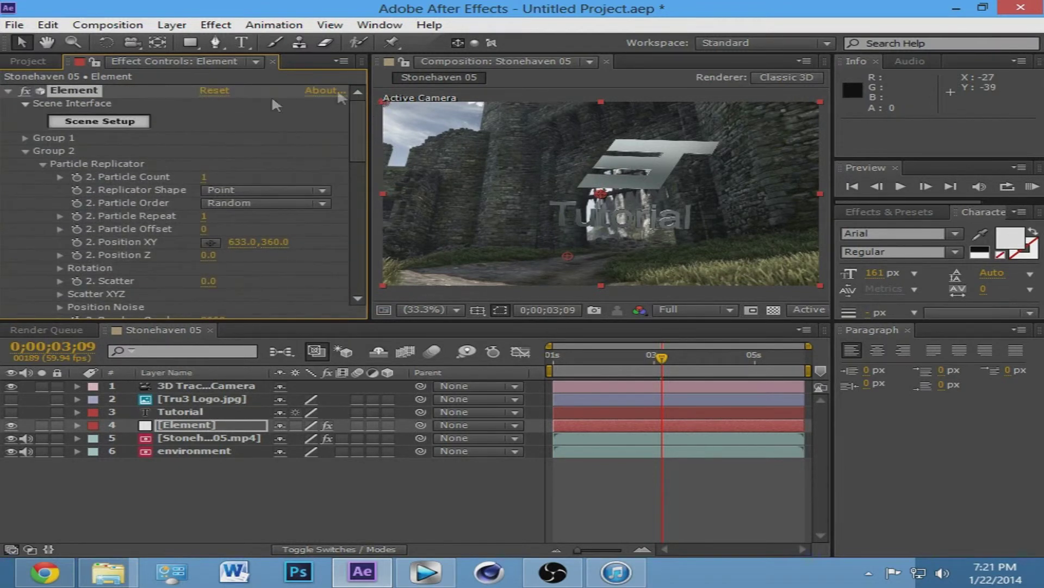
pyautogui.click(101, 121)
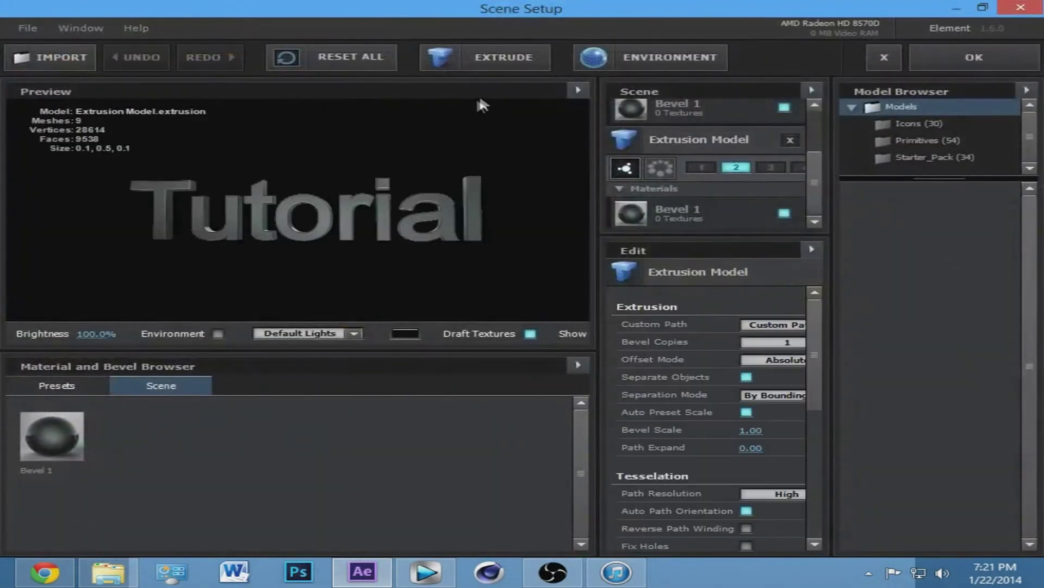
pyautogui.click(648, 64)
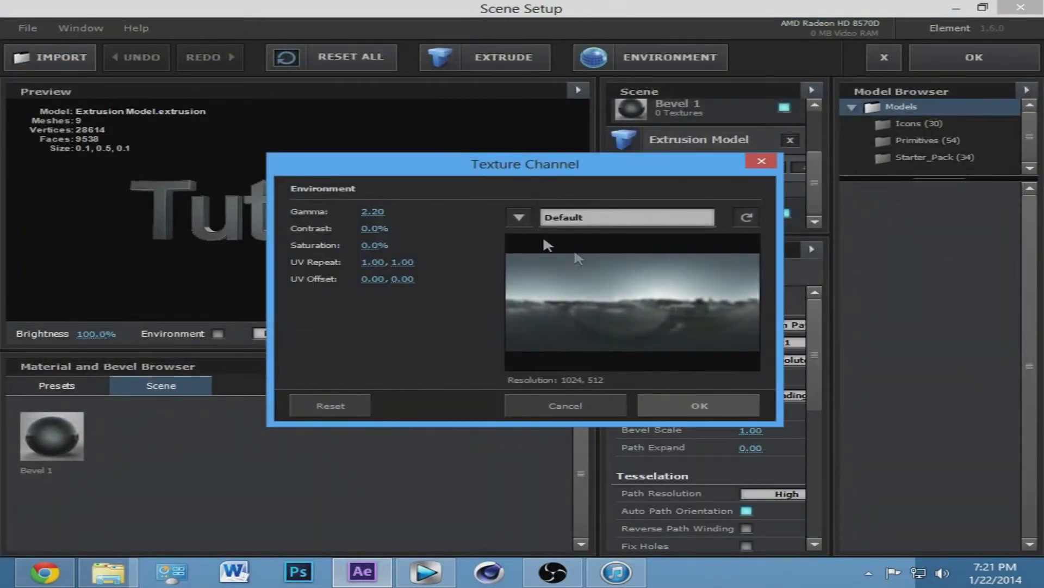
pyautogui.click(526, 217)
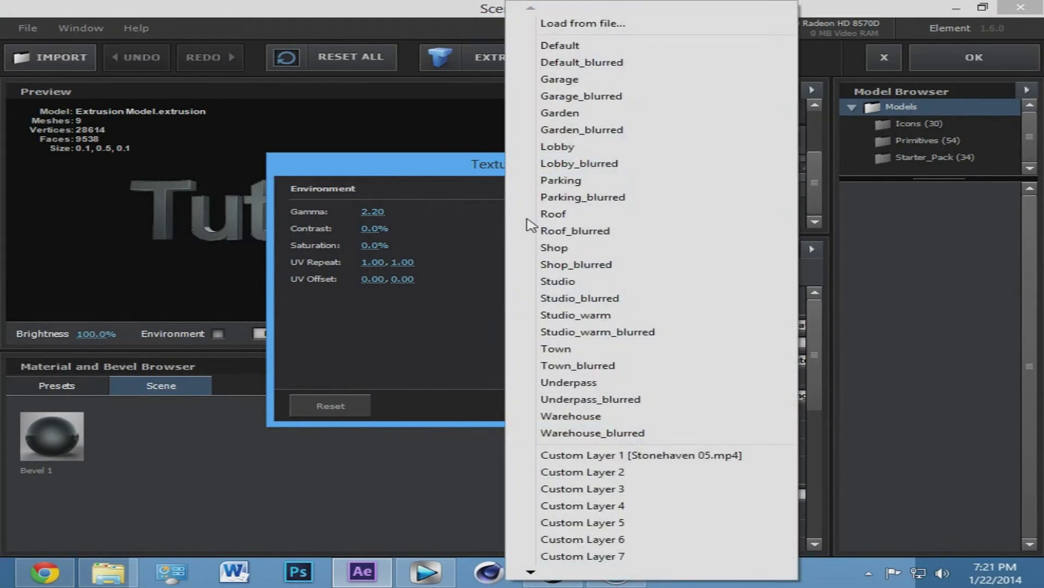
pyautogui.click(614, 455)
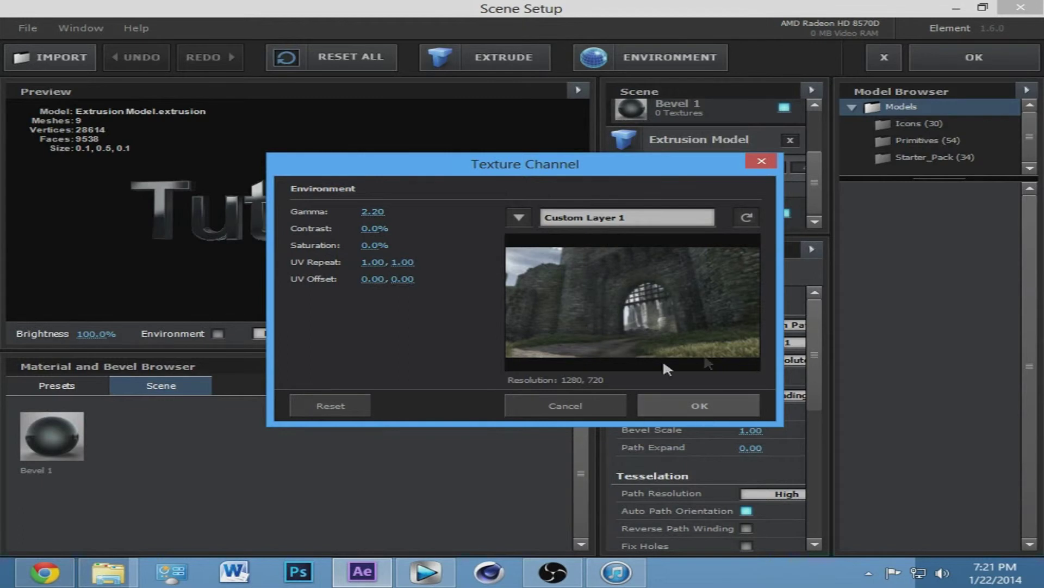
pyautogui.click(690, 403)
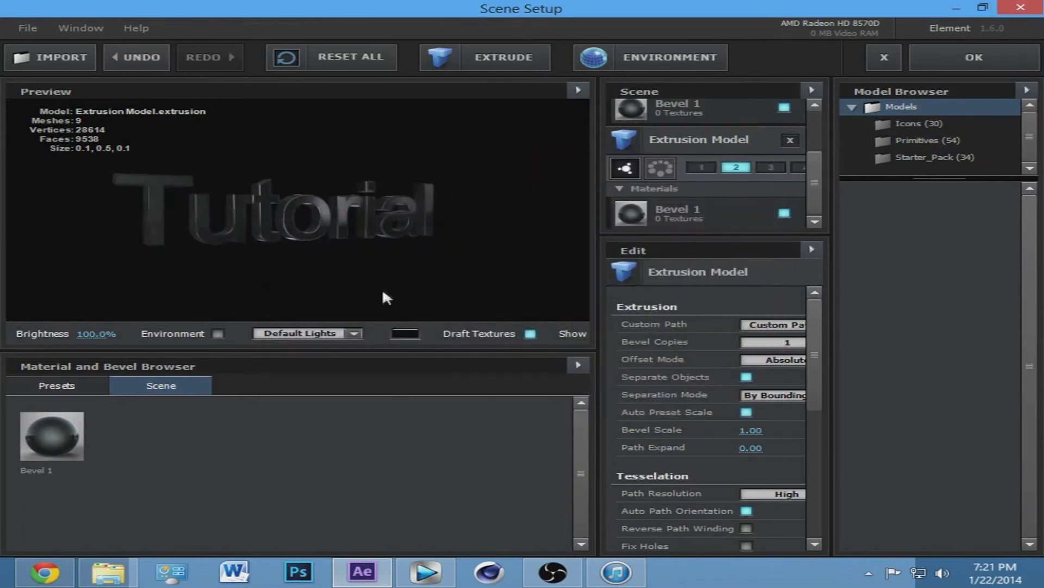
pyautogui.moveTo(303, 296); pyautogui.dragTo(317, 279)
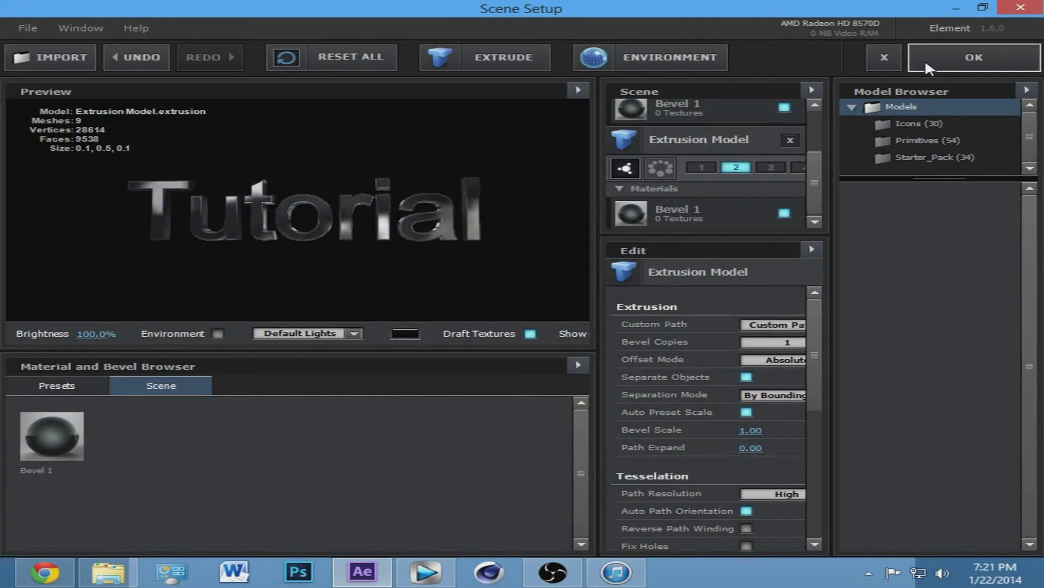
pyautogui.click(927, 64)
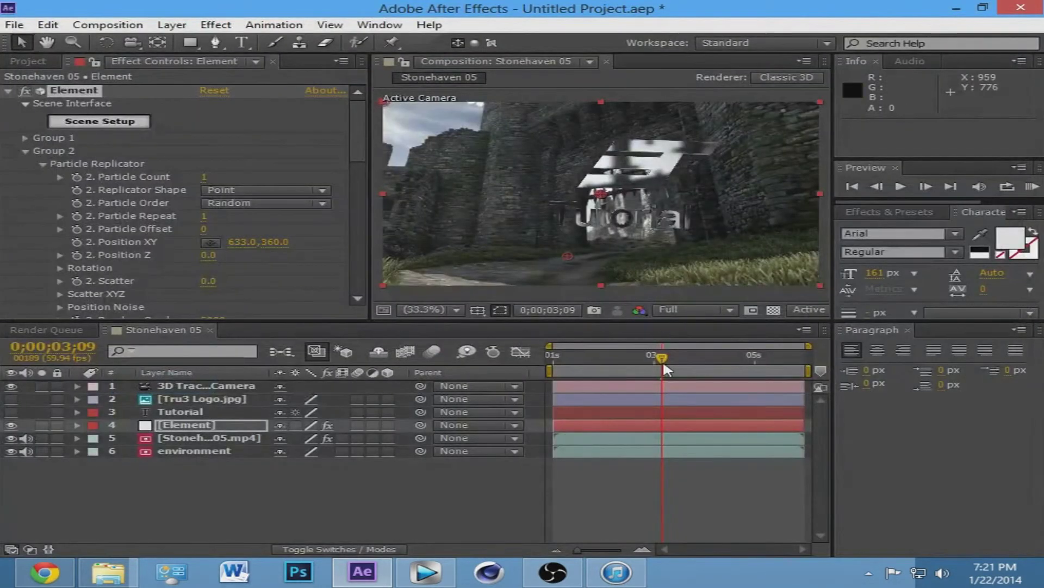
# - Preview the clip from 0;00;01;00 to check the new reflections on the logo and text
pyautogui.moveTo(656, 362); pyautogui.dragTo(677, 347)
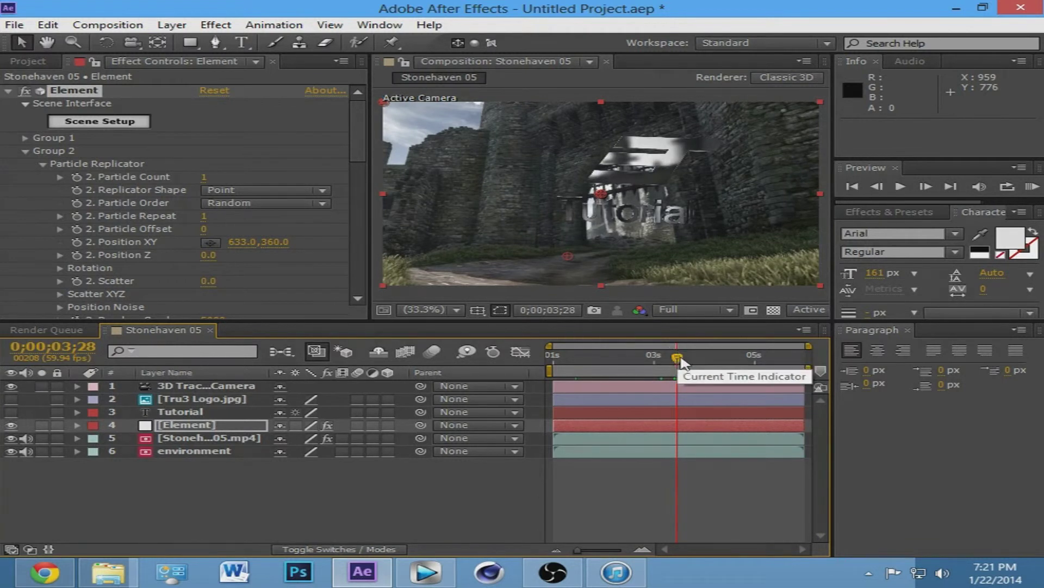
pyautogui.moveTo(677, 360); pyautogui.dragTo(555, 385)
pyautogui.click(1032, 187)
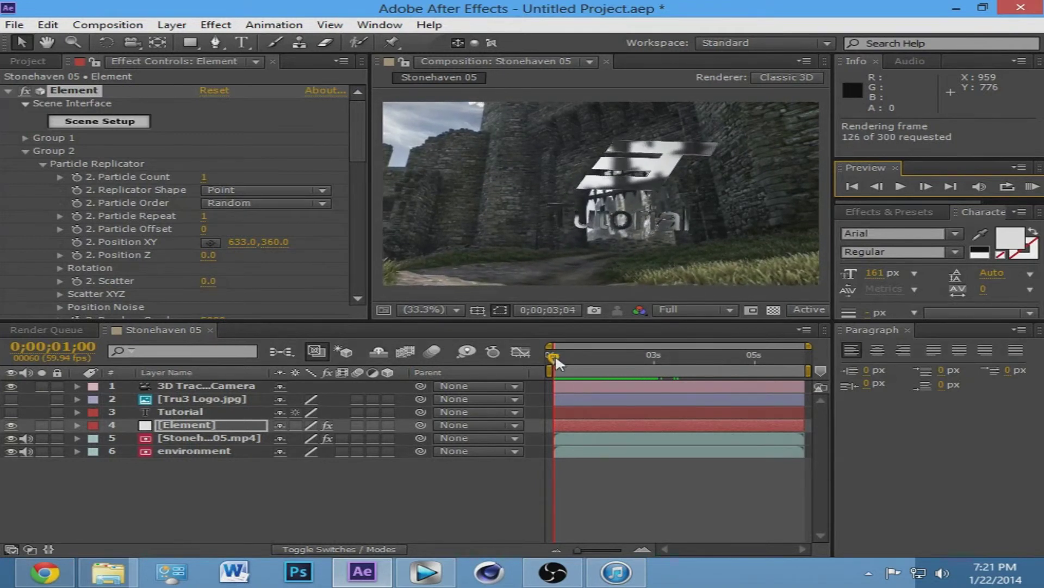
pyautogui.moveTo(563, 354); pyautogui.dragTo(538, 376)
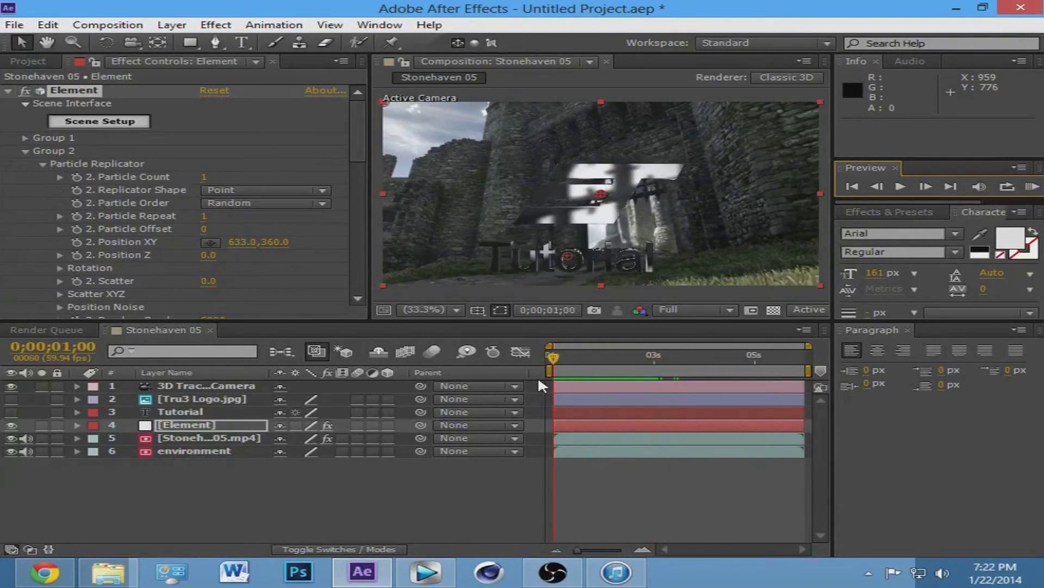
# - Start keyframing Group 2's Particle Replicator Y Rotation at 0;00;02;29
pyautogui.moveTo(554, 359); pyautogui.dragTo(629, 393)
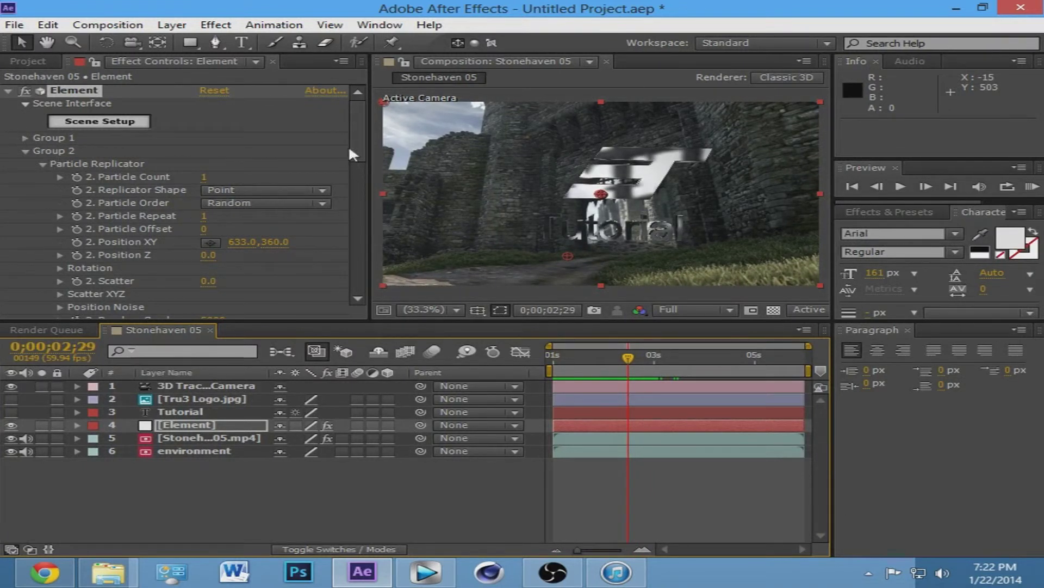
pyautogui.moveTo(358, 140); pyautogui.dragTo(367, 155)
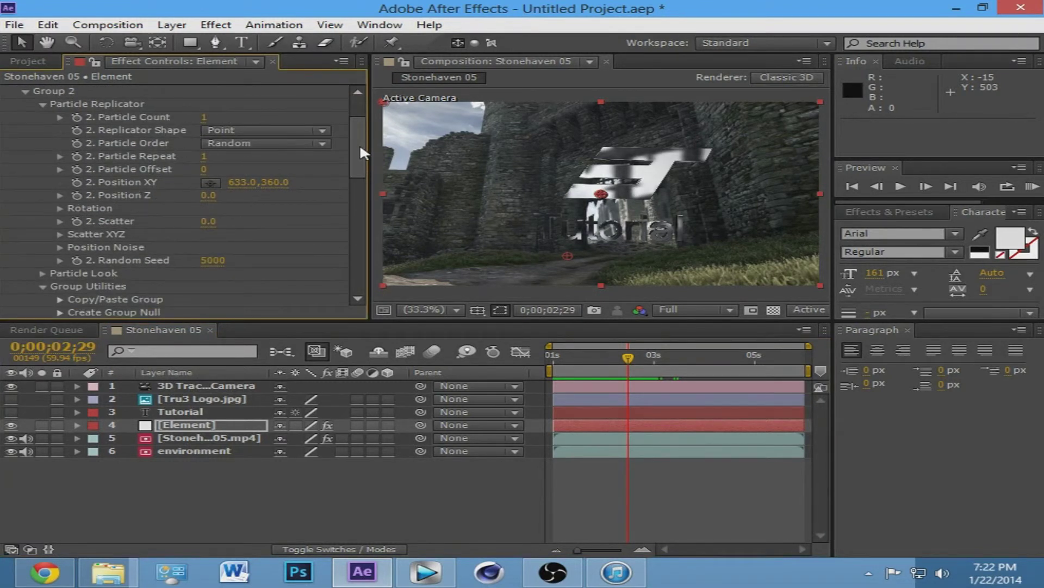
pyautogui.moveTo(360, 143); pyautogui.dragTo(363, 148)
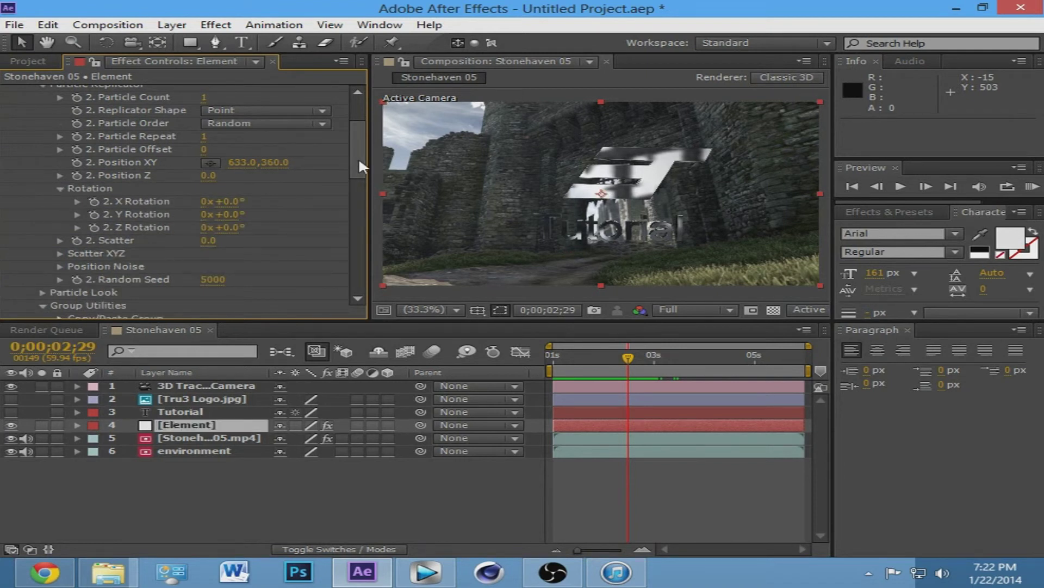
pyautogui.scroll(-2, 343, 161)
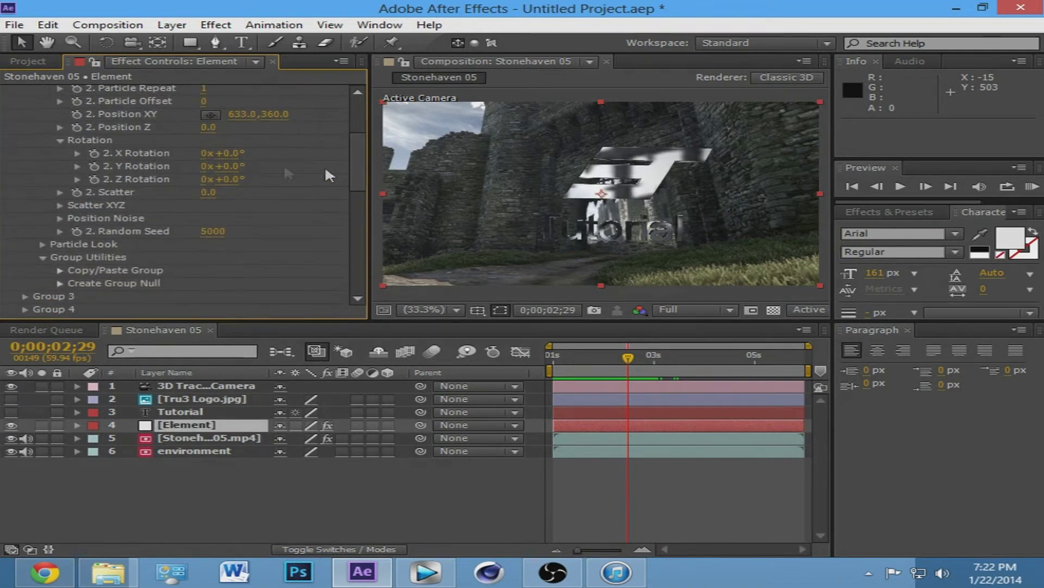
pyautogui.click(94, 167)
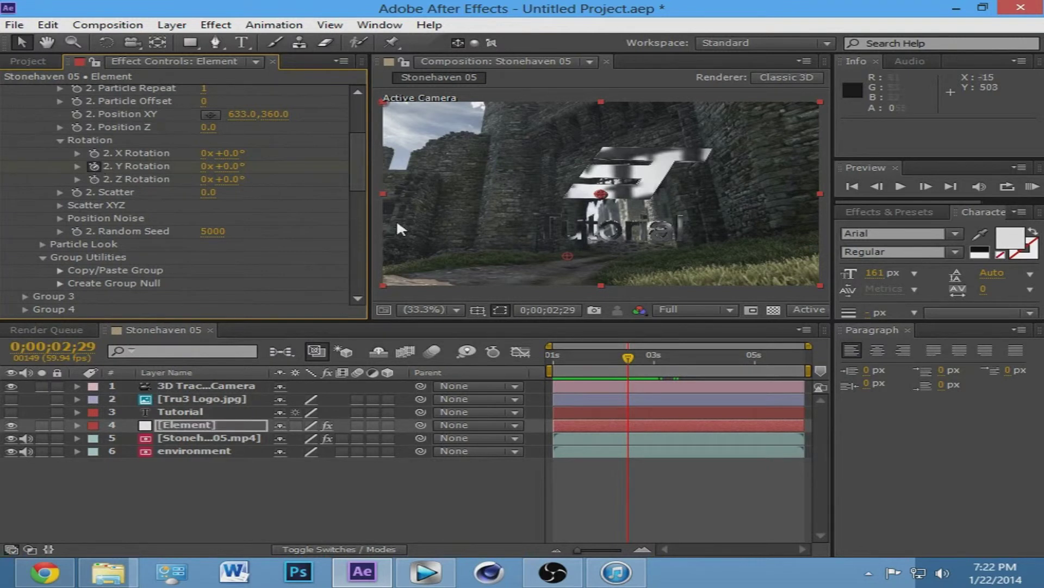
# - Set Group 2's Y Rotation to 169° at 0;00;01;00 and scrub to 0;00;02;29 to check the logo's spin
pyautogui.moveTo(630, 359); pyautogui.dragTo(551, 359)
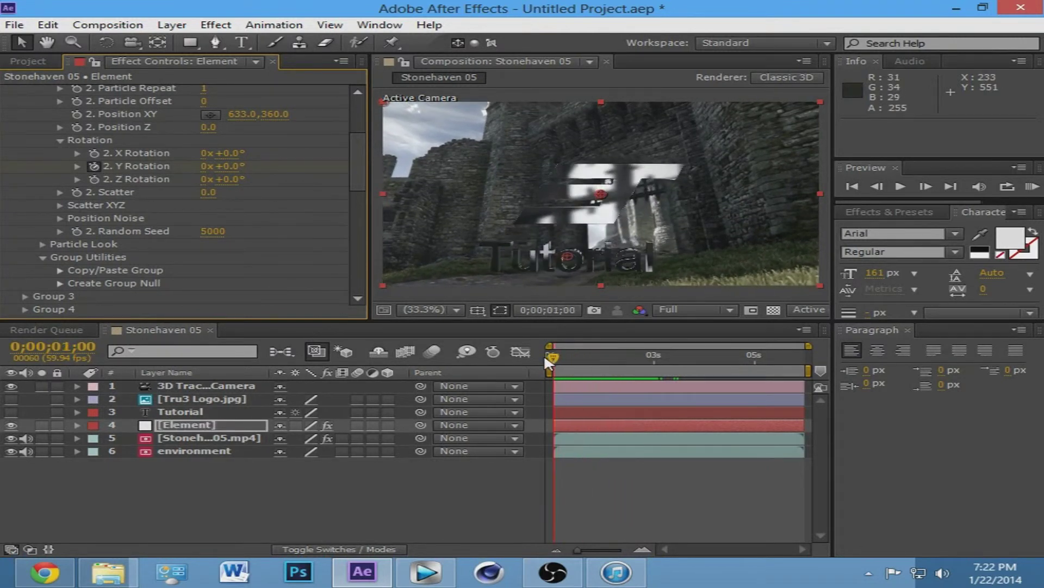
pyautogui.moveTo(244, 163); pyautogui.dragTo(423, 175)
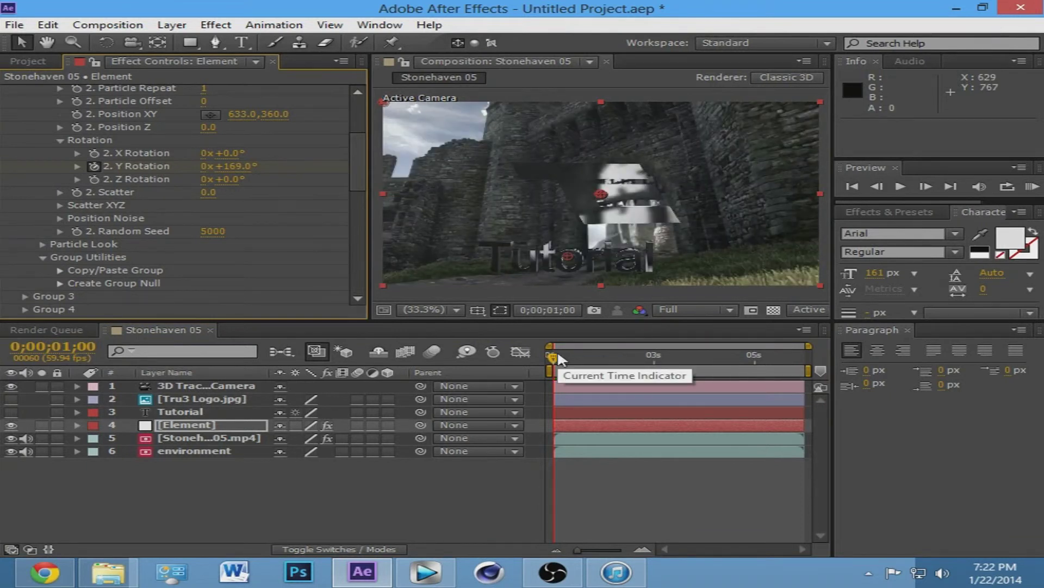
pyautogui.moveTo(557, 359); pyautogui.dragTo(632, 377)
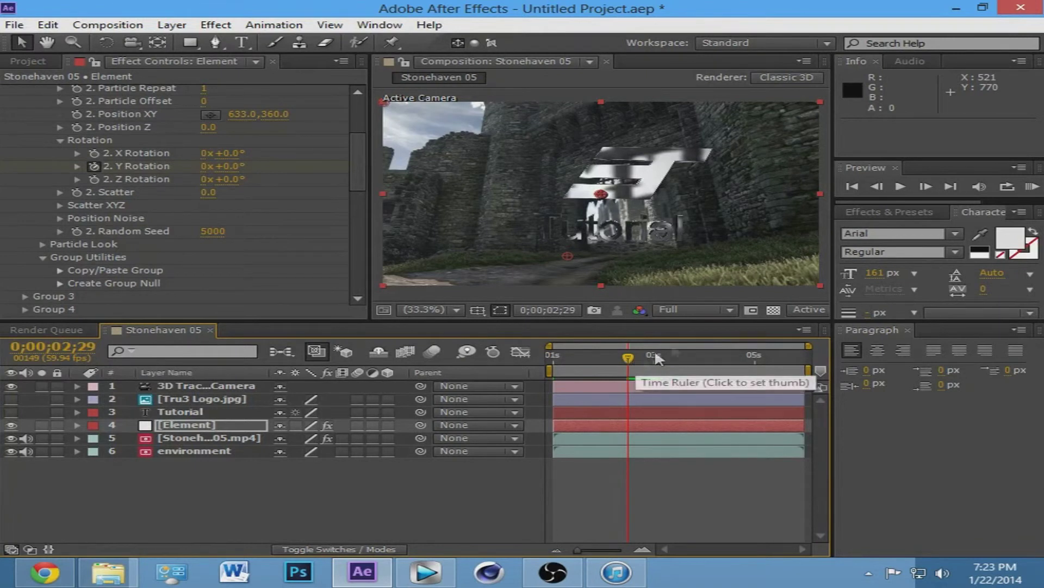
# - Enable Multi-Object in Group 1's Particle Look settings
pyautogui.click(364, 115)
pyautogui.click(25, 137)
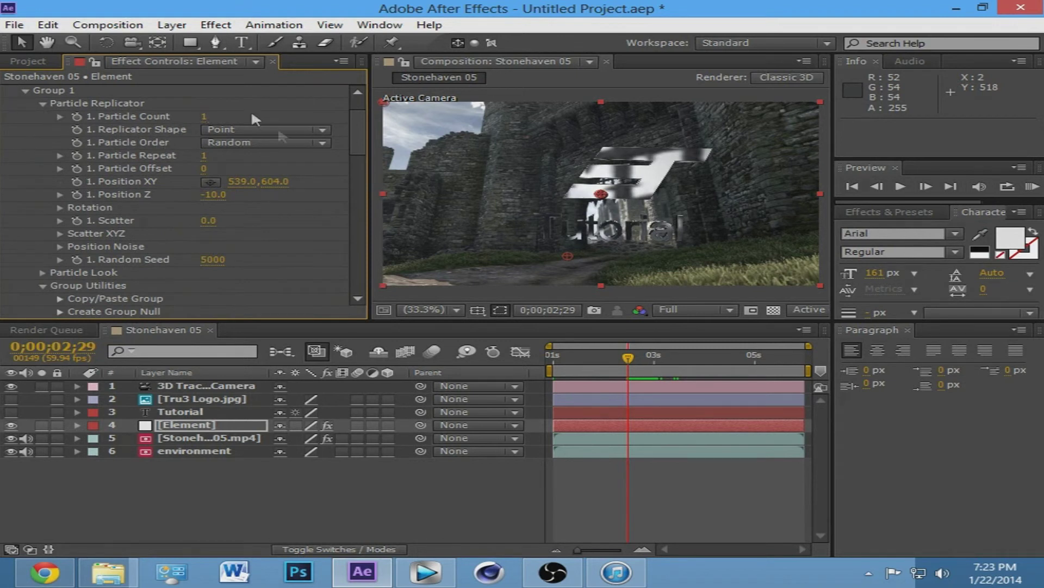
pyautogui.moveTo(357, 115); pyautogui.dragTo(356, 125)
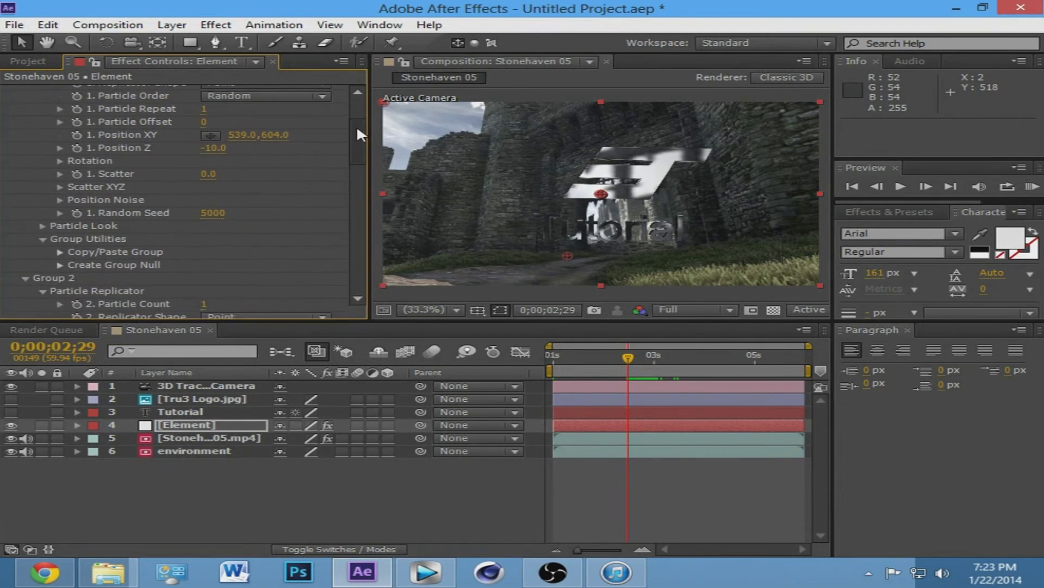
pyautogui.click(59, 187)
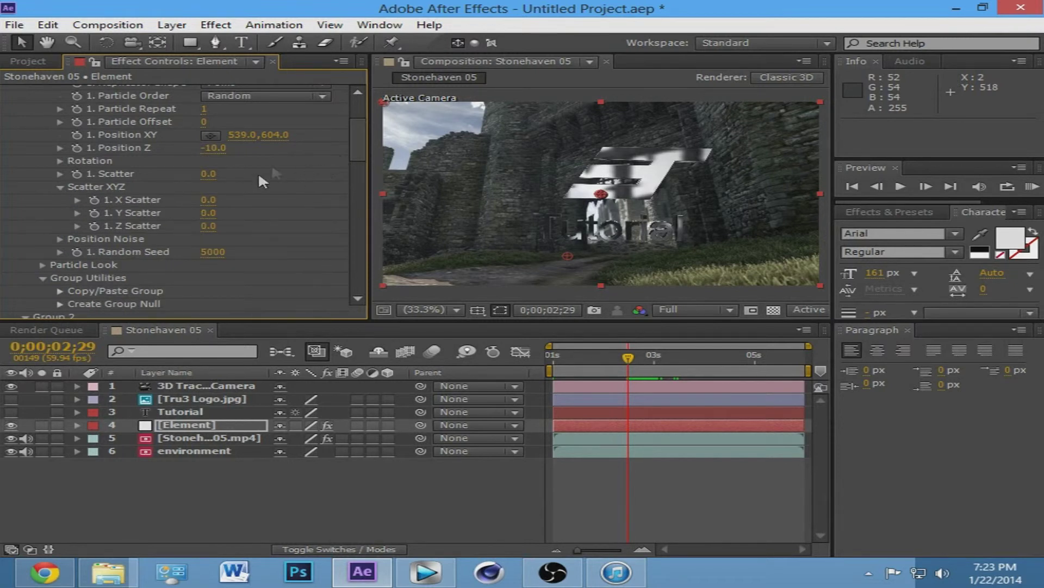
pyautogui.moveTo(353, 131)
pyautogui.mouseDown()
pyautogui.moveTo(367, 156)
pyautogui.moveTo(371, 138)
pyautogui.mouseUp()
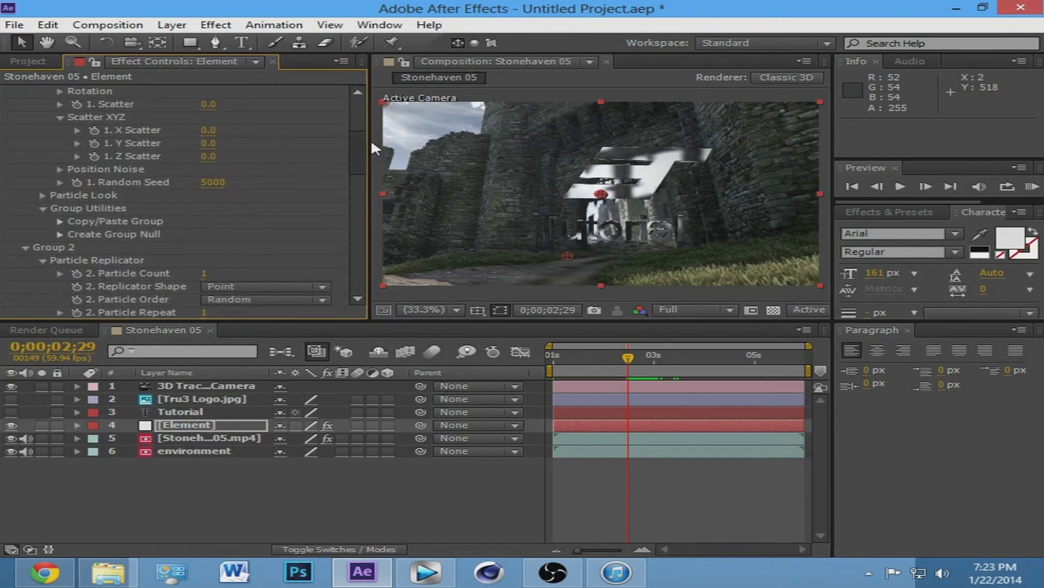
pyautogui.click(42, 192)
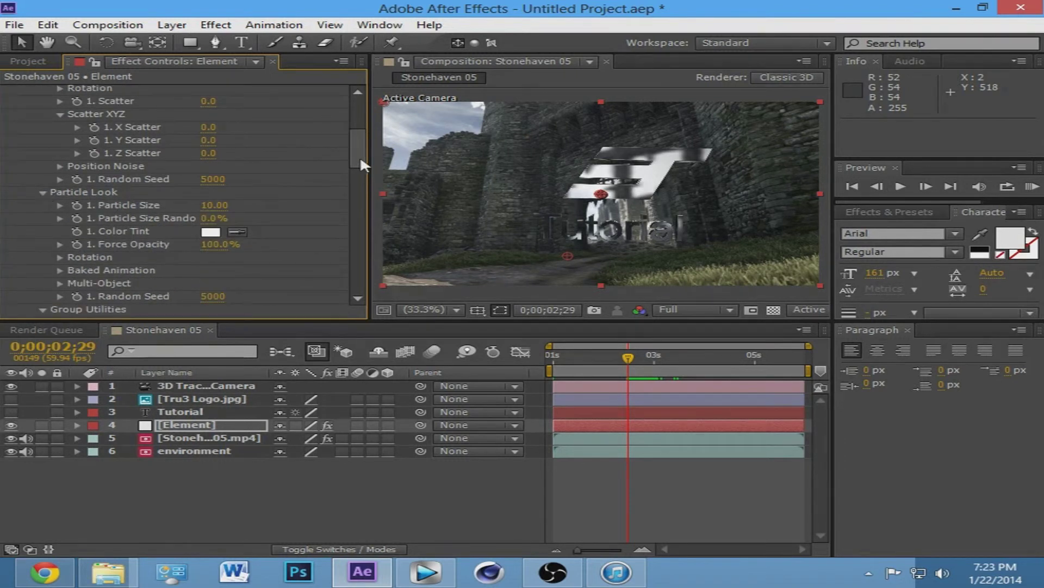
pyautogui.scroll(-1, 361, 162)
pyautogui.click(60, 251)
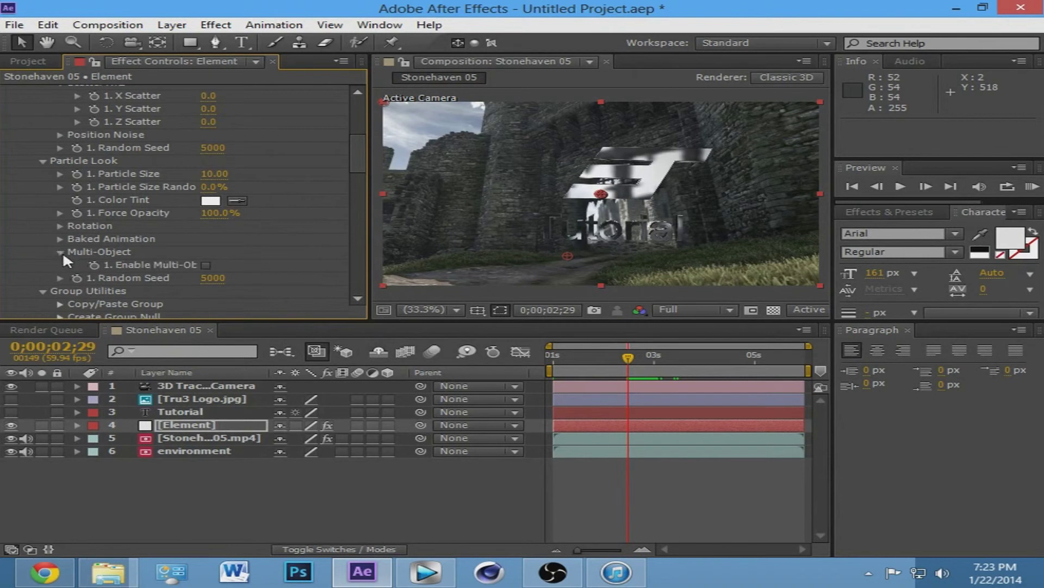
pyautogui.click(203, 266)
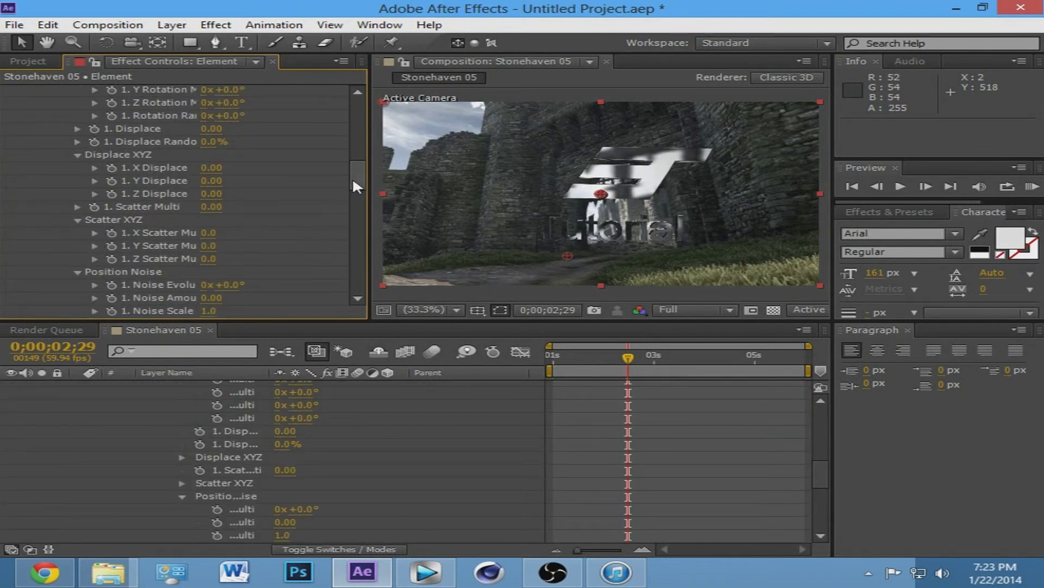
# - Keyframe Group 1's Multi-Object Z Scatter at 0.0 at 0;00;02;29 and at 22.2 at 0;00;01;00
pyautogui.moveTo(354, 181)
pyautogui.mouseDown()
pyautogui.moveTo(354, 172)
pyautogui.moveTo(355, 187)
pyautogui.mouseUp()
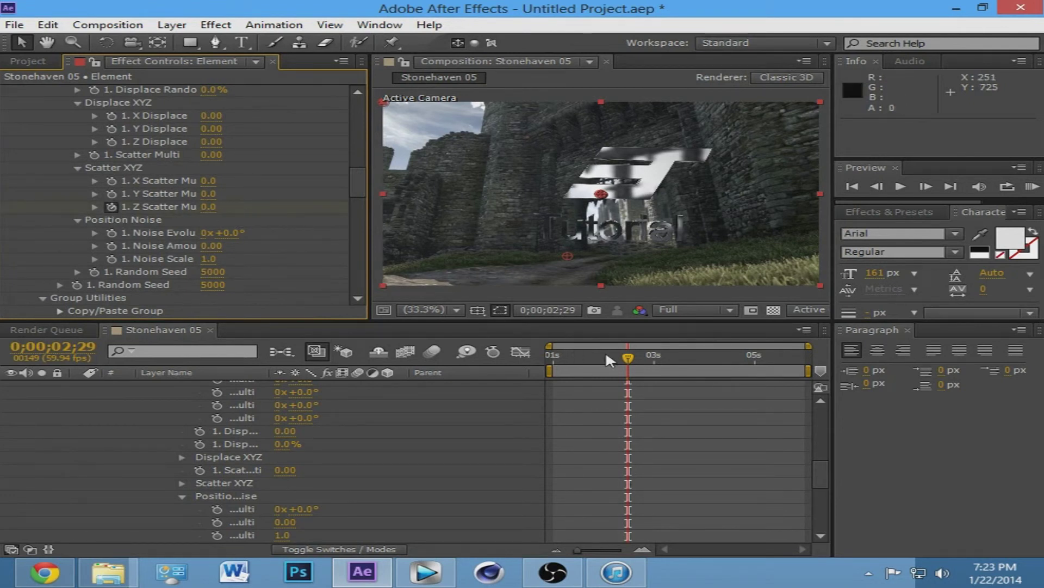
pyautogui.moveTo(628, 358); pyautogui.dragTo(544, 353)
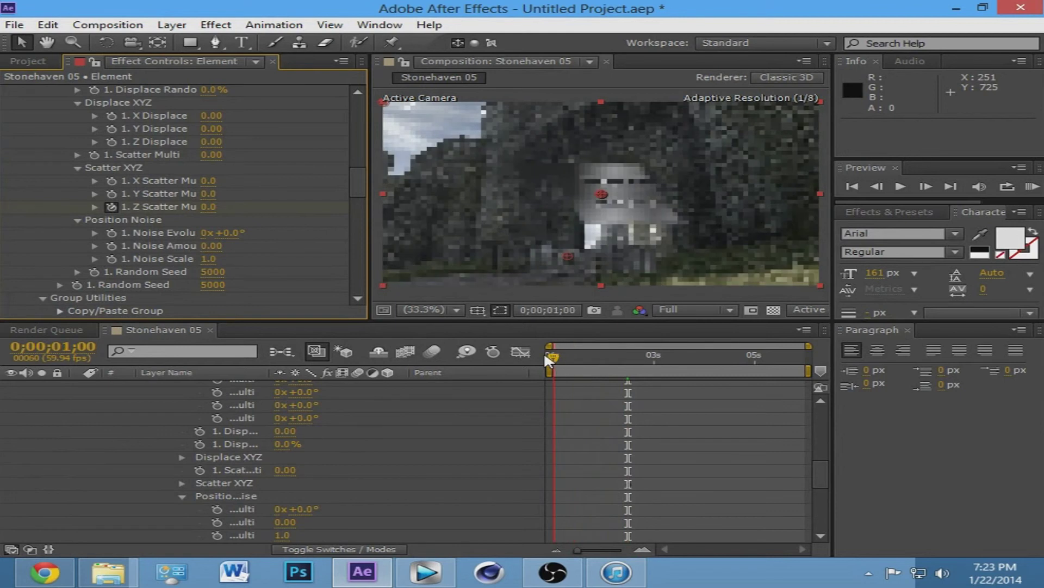
pyautogui.moveTo(210, 207); pyautogui.dragTo(286, 208)
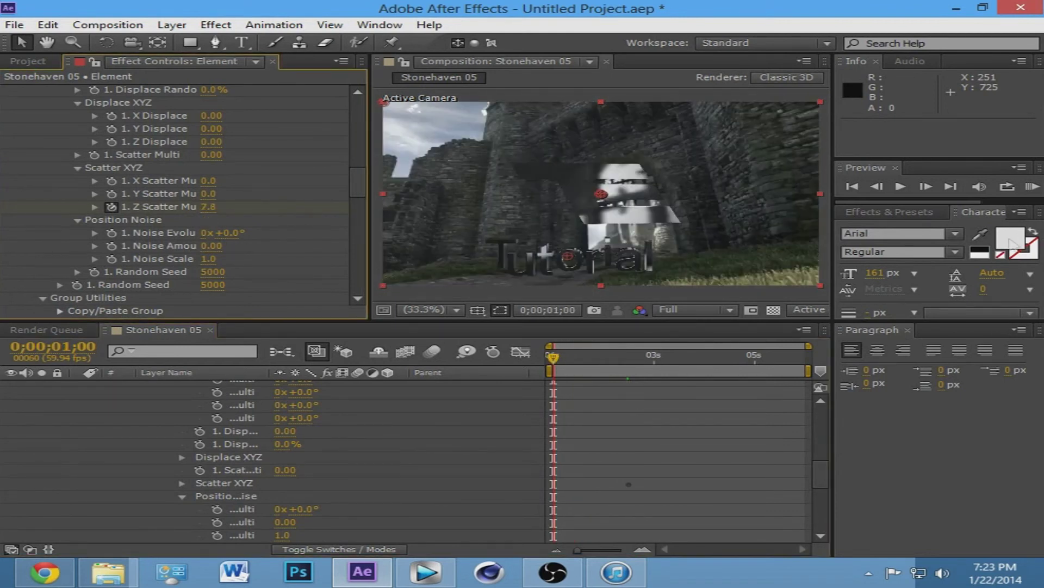
pyautogui.moveTo(200, 209); pyautogui.dragTo(465, 190)
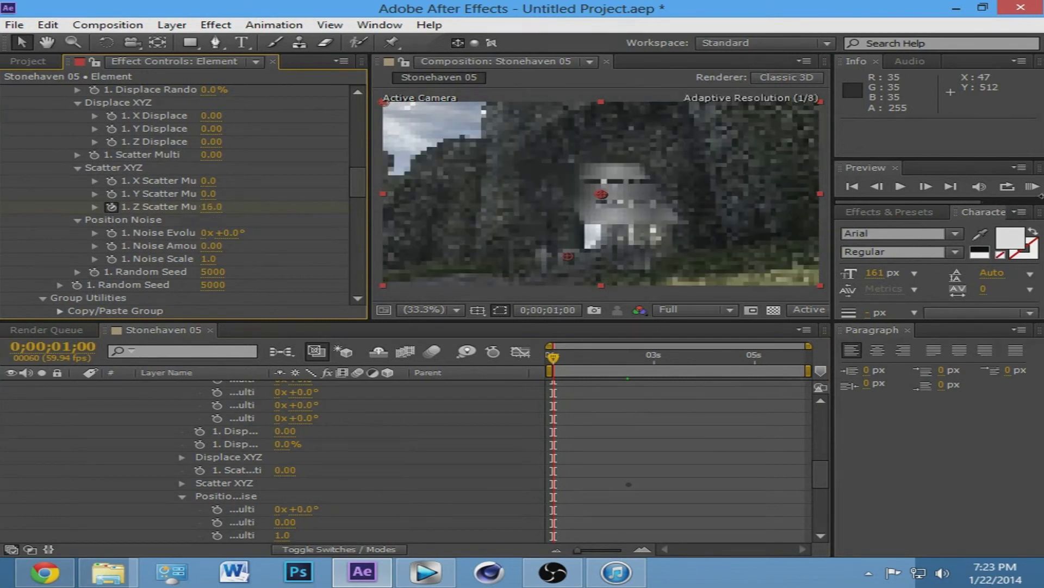
pyautogui.moveTo(209, 214); pyautogui.dragTo(707, 195)
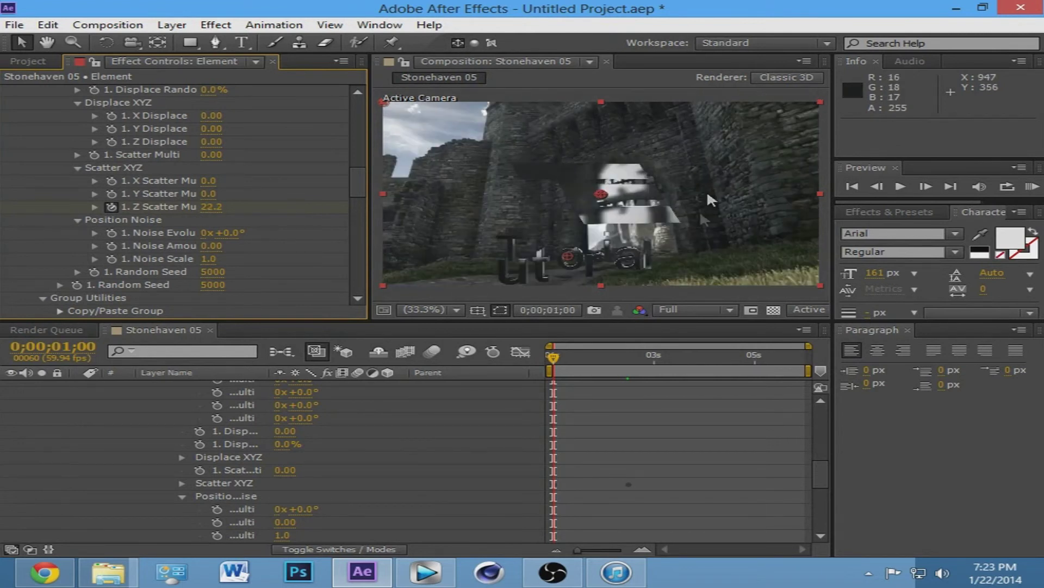
# - Scrub to 0;00;02;30 and run a RAM preview of the logo rotation and letter scatter animation
pyautogui.moveTo(556, 359); pyautogui.dragTo(627, 377)
pyautogui.click(1031, 186)
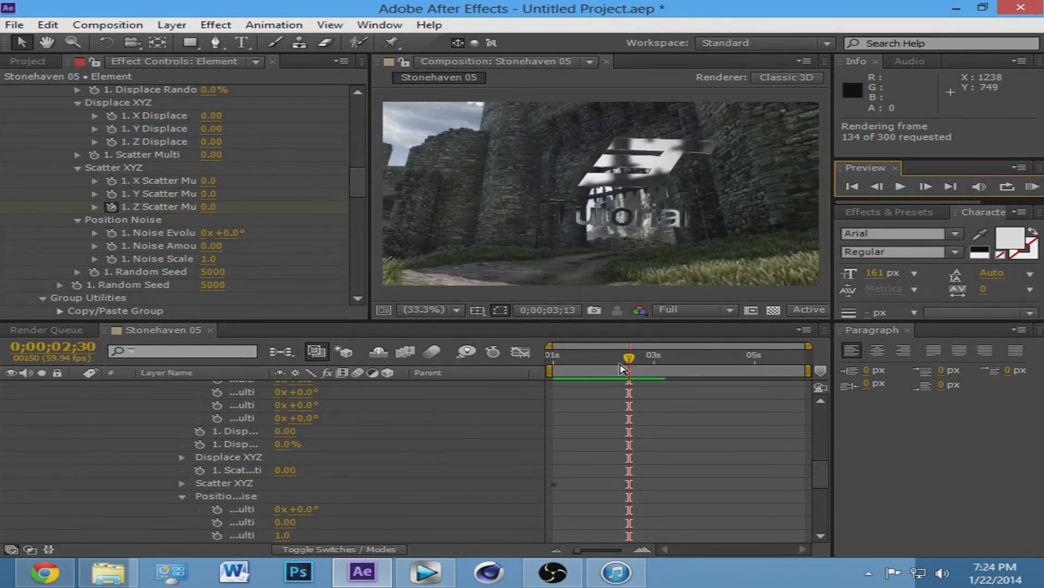
pyautogui.press('space')
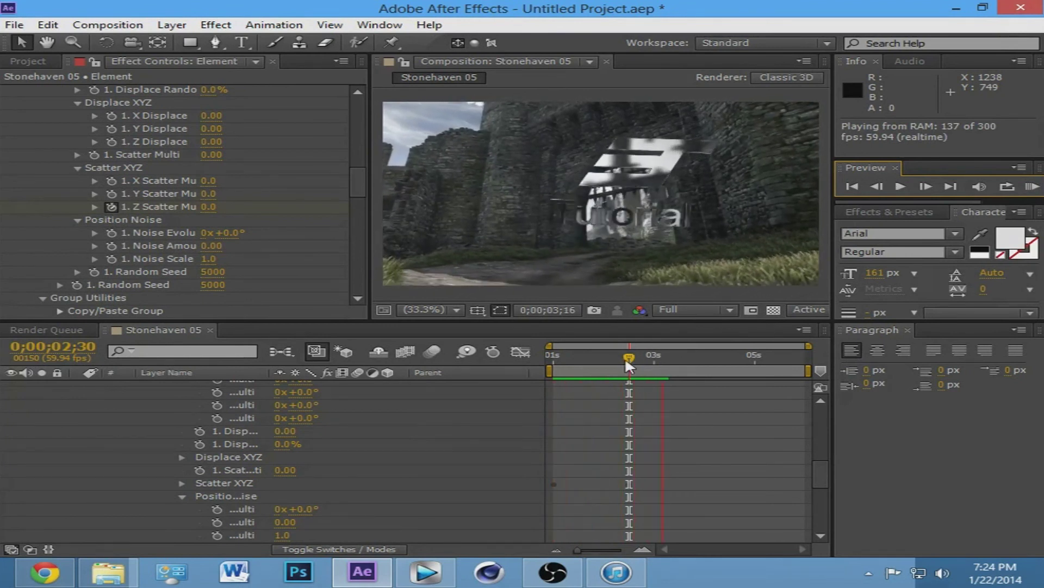
# - Go to the last frame, 0;00;05;59, and bring up Group 1's Particle Replicator position settings
pyautogui.moveTo(629, 357); pyautogui.dragTo(815, 365)
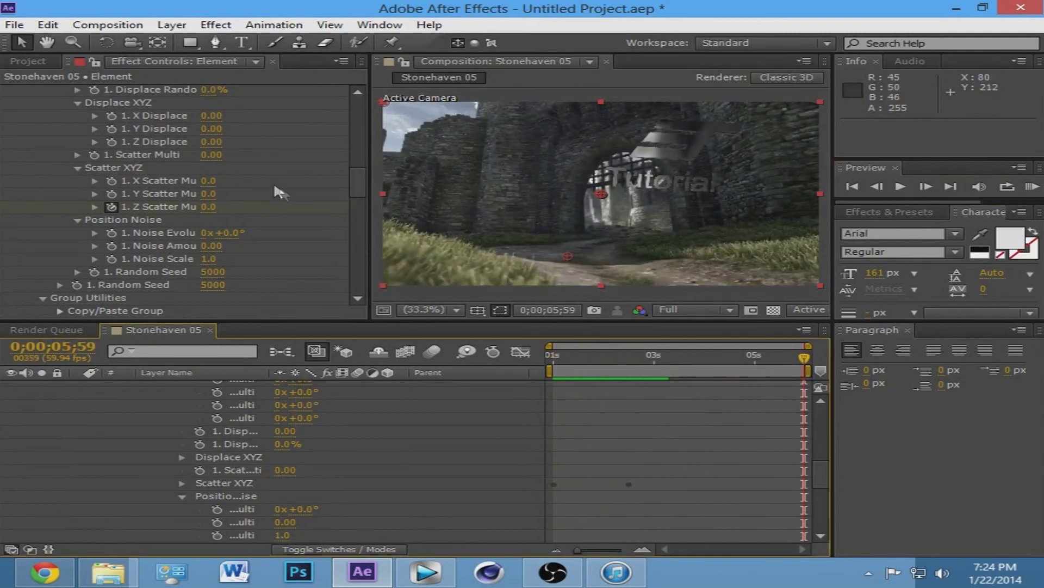
pyautogui.moveTo(354, 197); pyautogui.dragTo(349, 123)
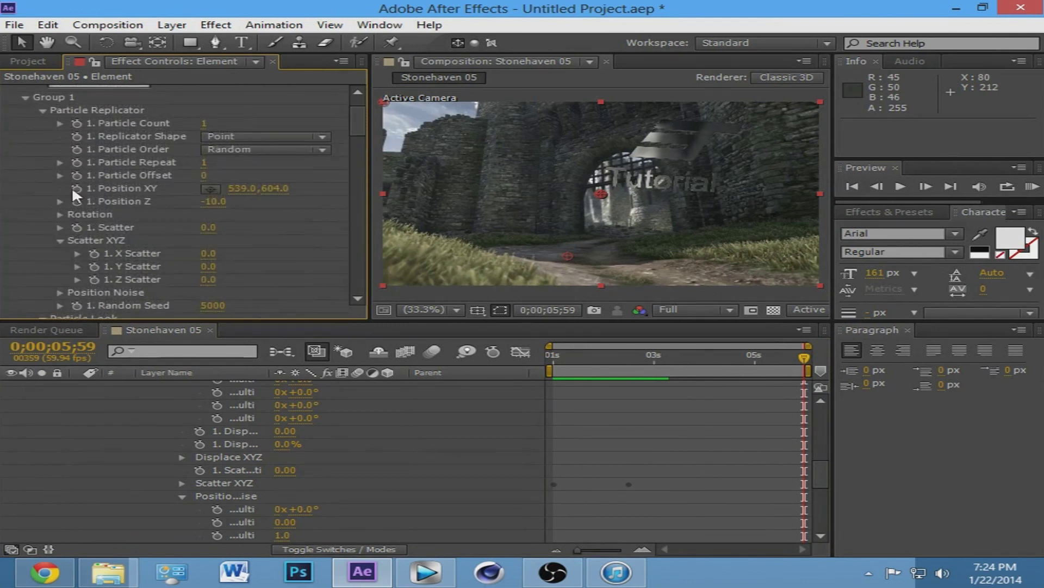